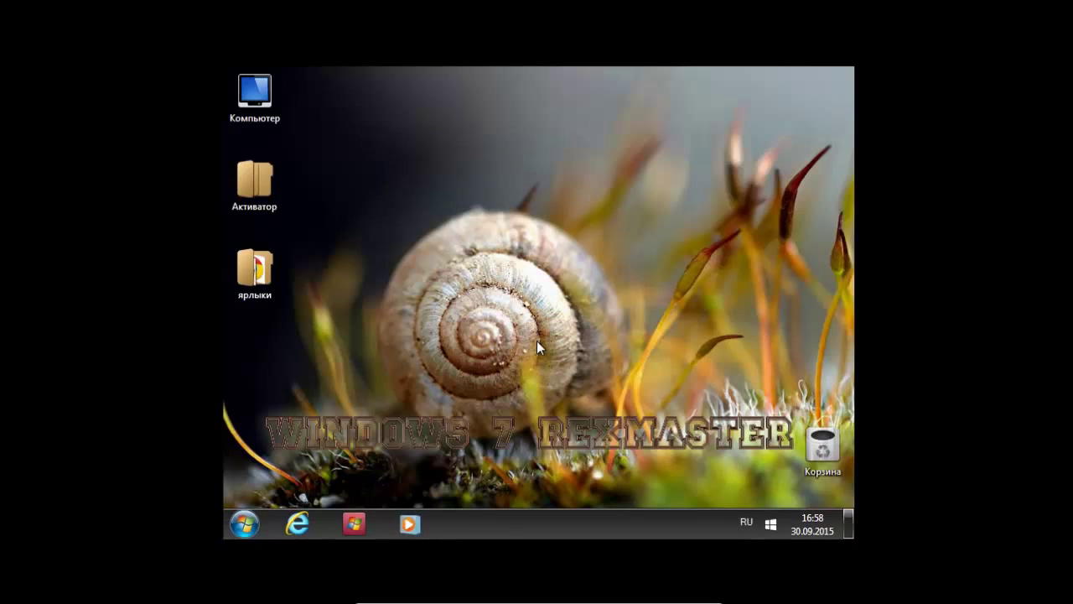
Change the screen resolution to 1024 × 768 and confirm the display settings
{"action": "left_click_drag", "start_coordinate": [533, 325], "coordinate": [421, 391]}
{"action": "right_click", "coordinate": [521, 252]}
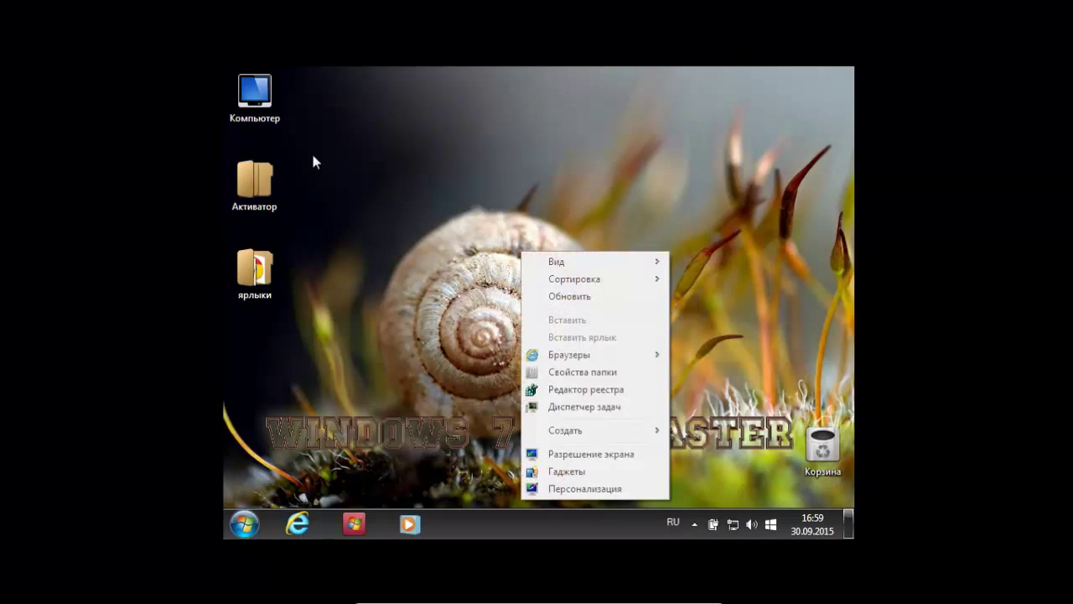
{"action": "left_click", "coordinate": [578, 455]}
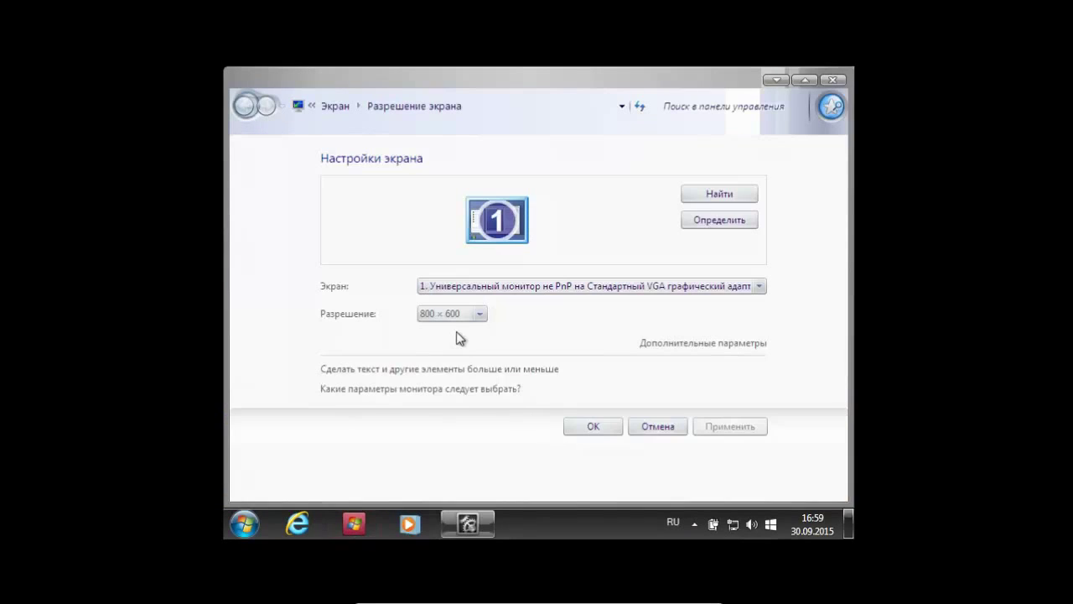
{"action": "left_click", "coordinate": [449, 315]}
{"action": "left_click_drag", "start_coordinate": [436, 486], "coordinate": [441, 469]}
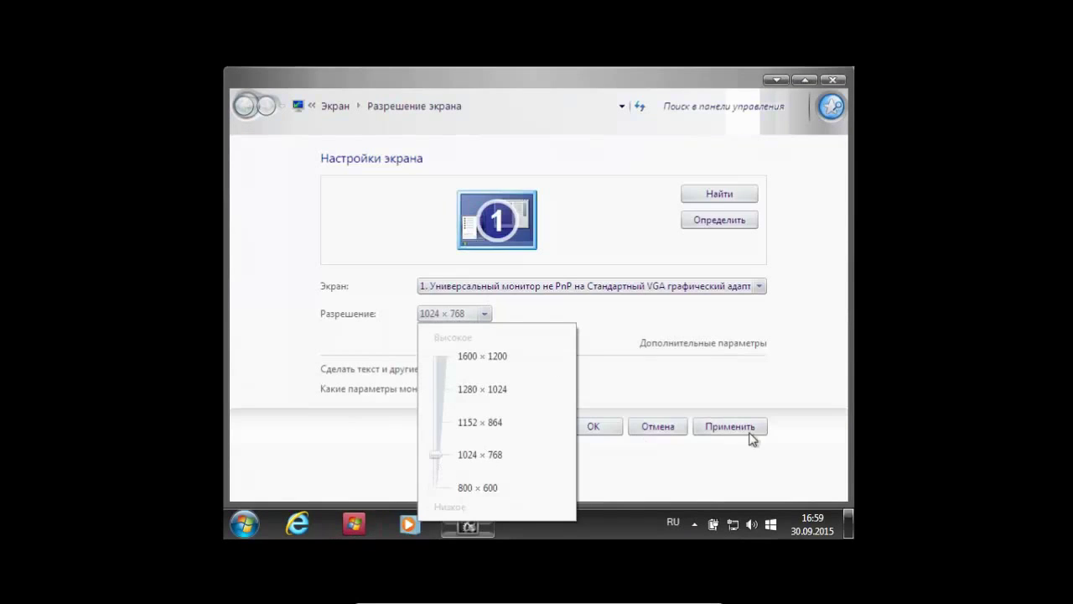
{"action": "left_click", "coordinate": [763, 443]}
{"action": "left_click", "coordinate": [760, 431]}
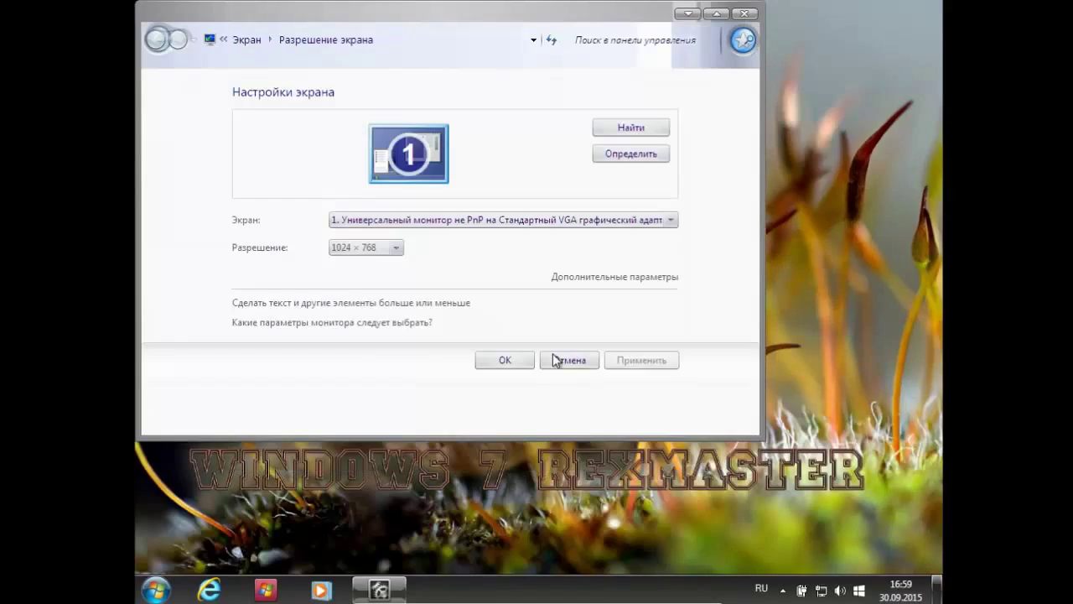
{"action": "left_click", "coordinate": [507, 360]}
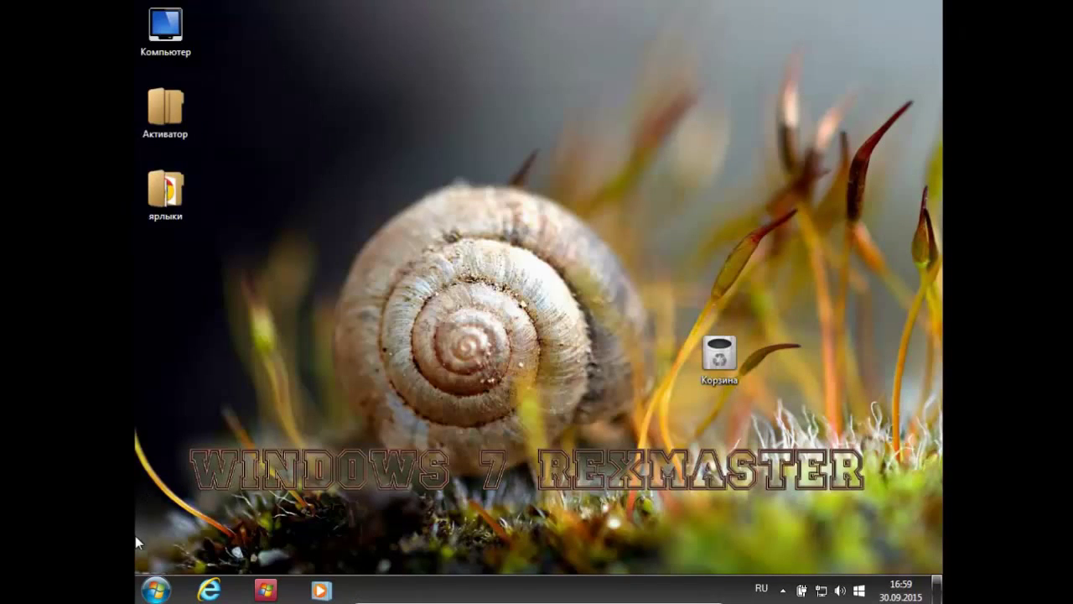
Open the Control Panel to view its categories and close it again
{"action": "key", "text": "super"}
{"action": "left_click", "coordinate": [329, 390]}
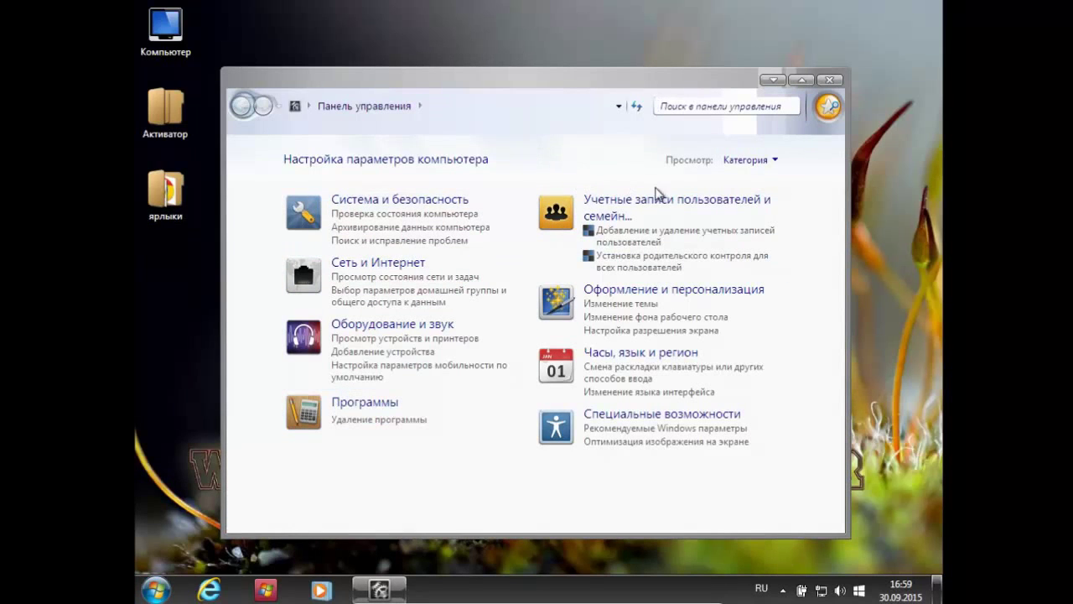
{"action": "left_click", "coordinate": [829, 80]}
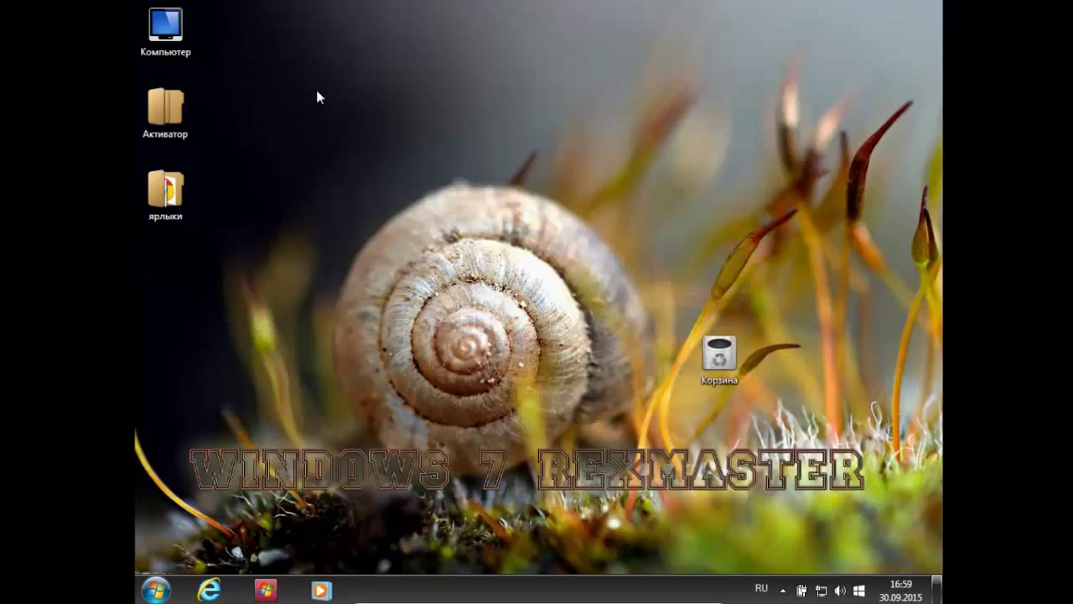
Examine the computer's system properties, from the Windows edition down to the activation details, and close the window
{"action": "right_click", "coordinate": [164, 31]}
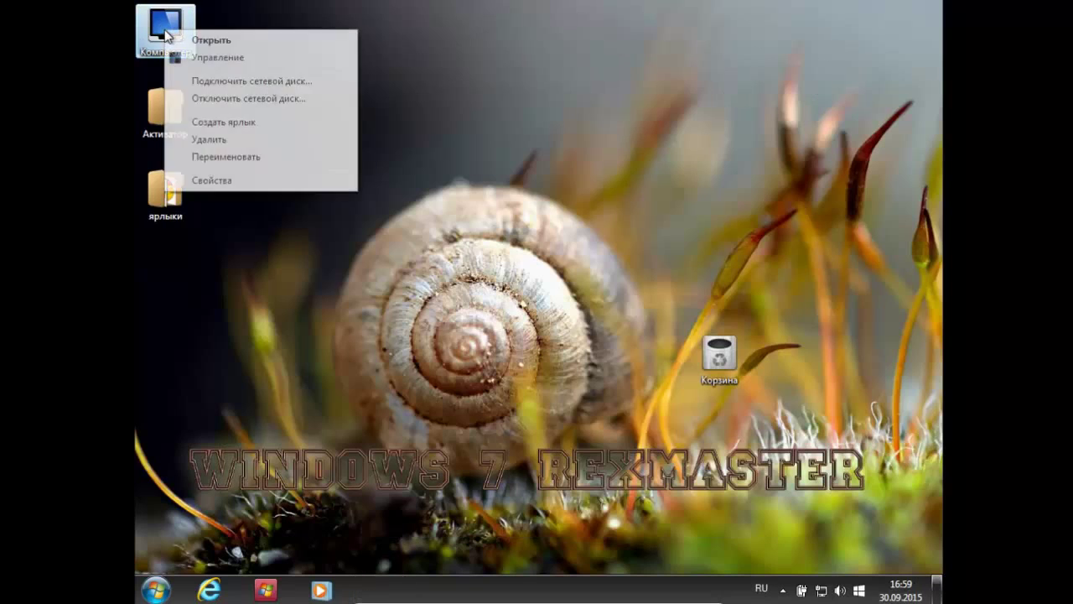
{"action": "left_click", "coordinate": [204, 182]}
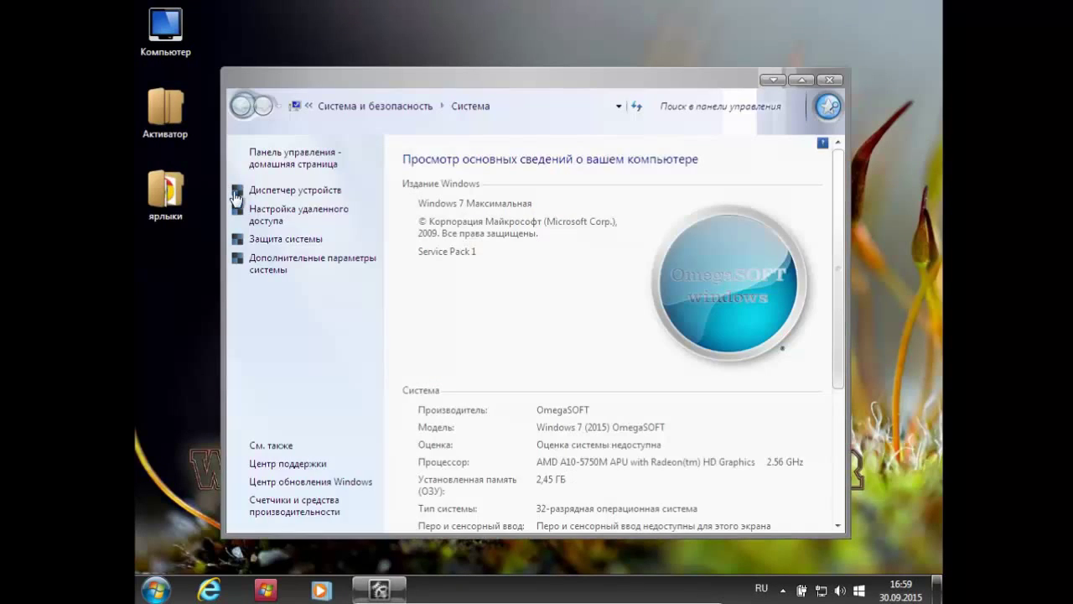
{"action": "scroll", "coordinate": [444, 219], "scroll_direction": "down", "scroll_amount": 5}
{"action": "scroll", "coordinate": [444, 220], "scroll_direction": "down", "scroll_amount": 1}
{"action": "scroll", "coordinate": [443, 220], "scroll_direction": "up", "scroll_amount": 2}
{"action": "scroll", "coordinate": [443, 220], "scroll_direction": "down", "scroll_amount": 4}
{"action": "scroll", "coordinate": [441, 220], "scroll_direction": "down", "scroll_amount": 1}
{"action": "scroll", "coordinate": [441, 219], "scroll_direction": "down", "scroll_amount": 1}
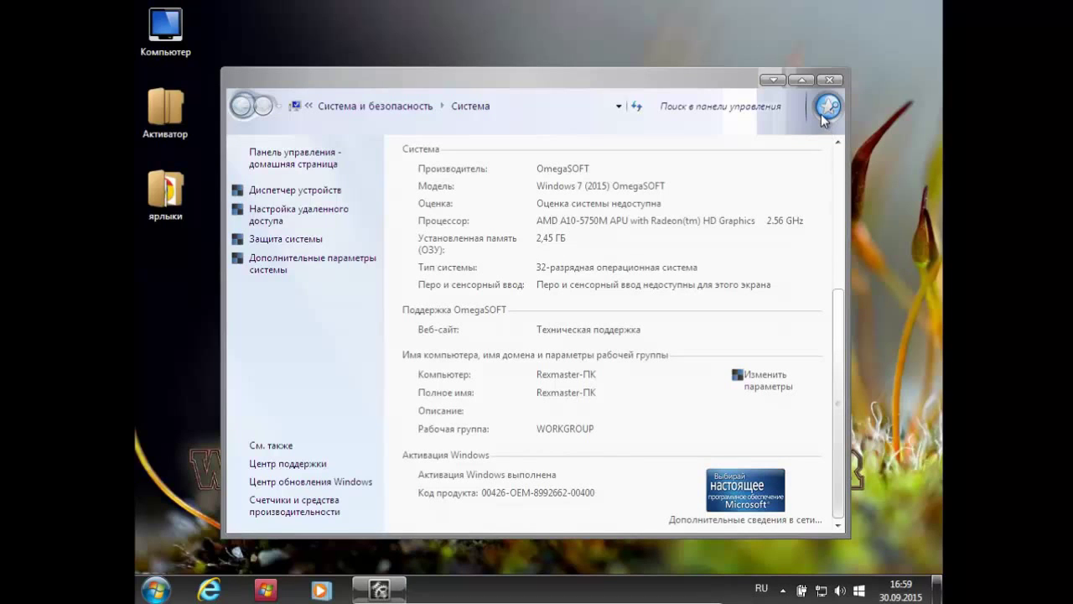
{"action": "left_click", "coordinate": [829, 80]}
Browse the computer's drives, look at the folders on local disk C:, and close the window
{"action": "double_click", "coordinate": [183, 43]}
{"action": "left_click", "coordinate": [469, 212]}
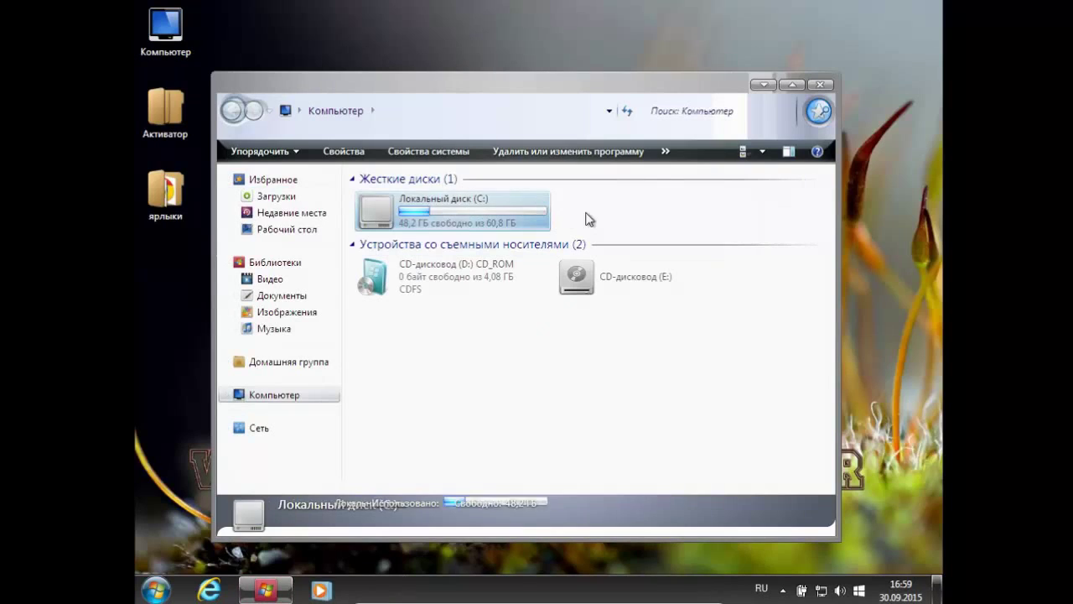
{"action": "double_click", "coordinate": [523, 219]}
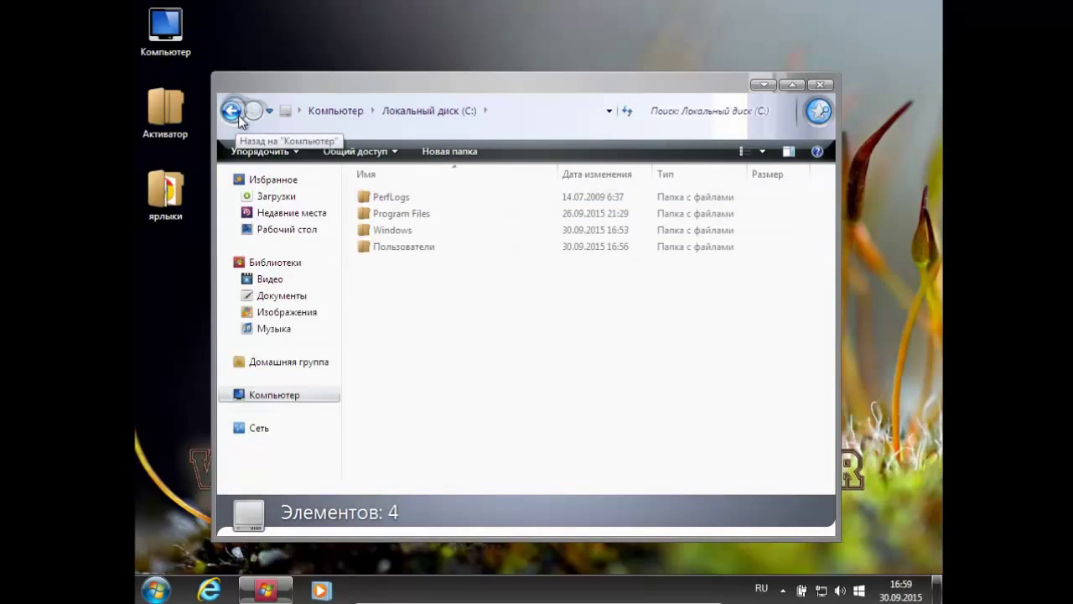
{"action": "left_click", "coordinate": [819, 84]}
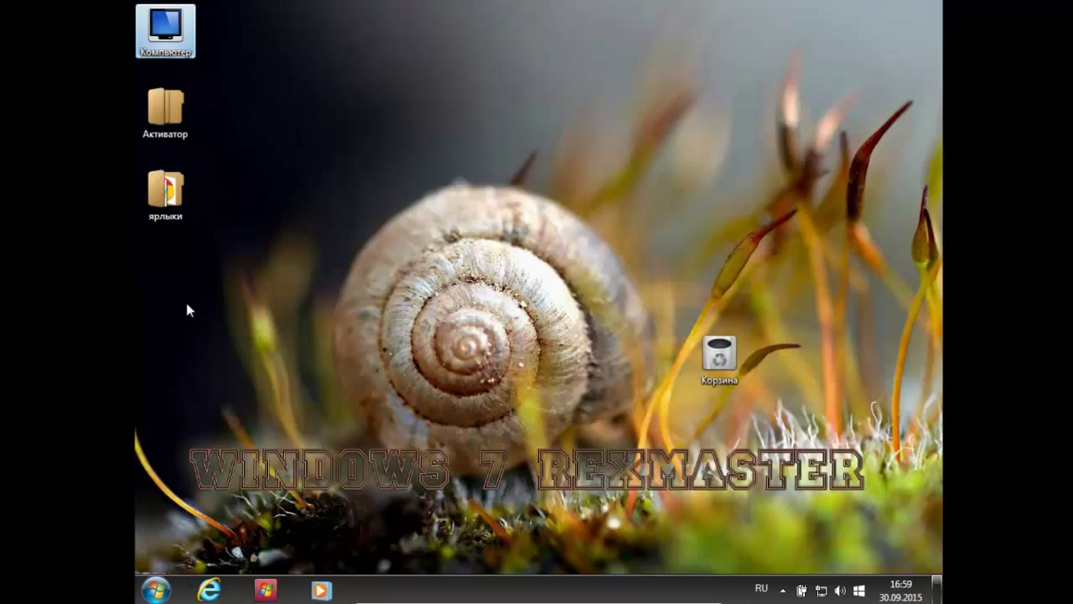
Launch Google Chrome from the desktop's browser shortcuts
{"action": "right_click", "coordinate": [326, 224]}
{"action": "mouse_move", "coordinate": [366, 329]}
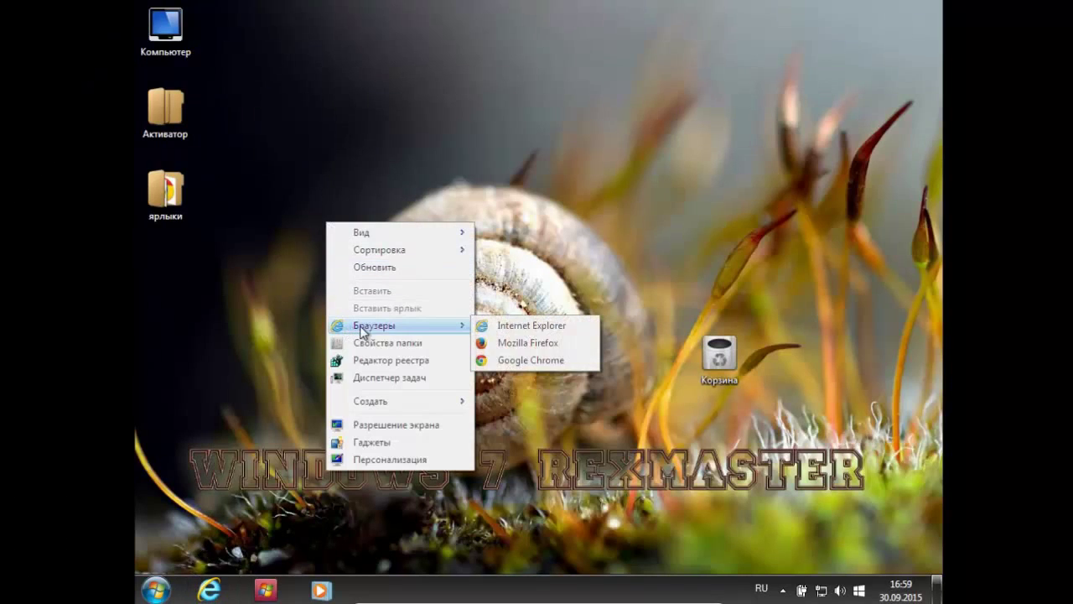
{"action": "left_click", "coordinate": [514, 359]}
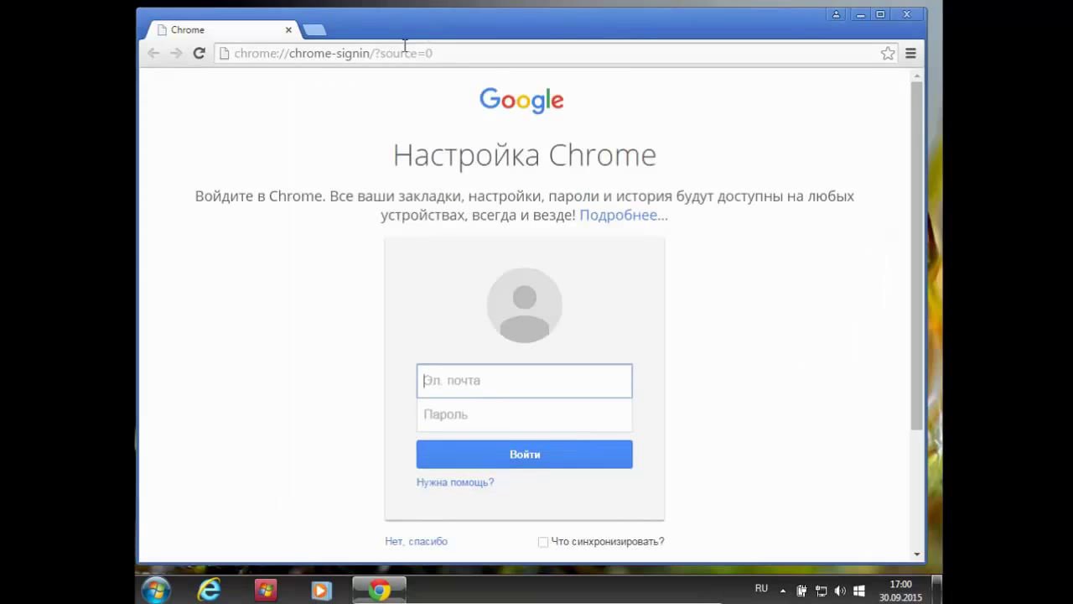
Go to the YouTube channel at youtube.com/danil637
{"action": "left_click", "coordinate": [412, 52]}
{"action": "type", "text": "н"}
{"action": "key", "text": "BackSpace"}
{"action": "key", "text": "alt+shift"}
{"action": "type", "text": "y"}
{"action": "key", "text": "BackSpace"}
{"action": "type", "text": "youtube"}
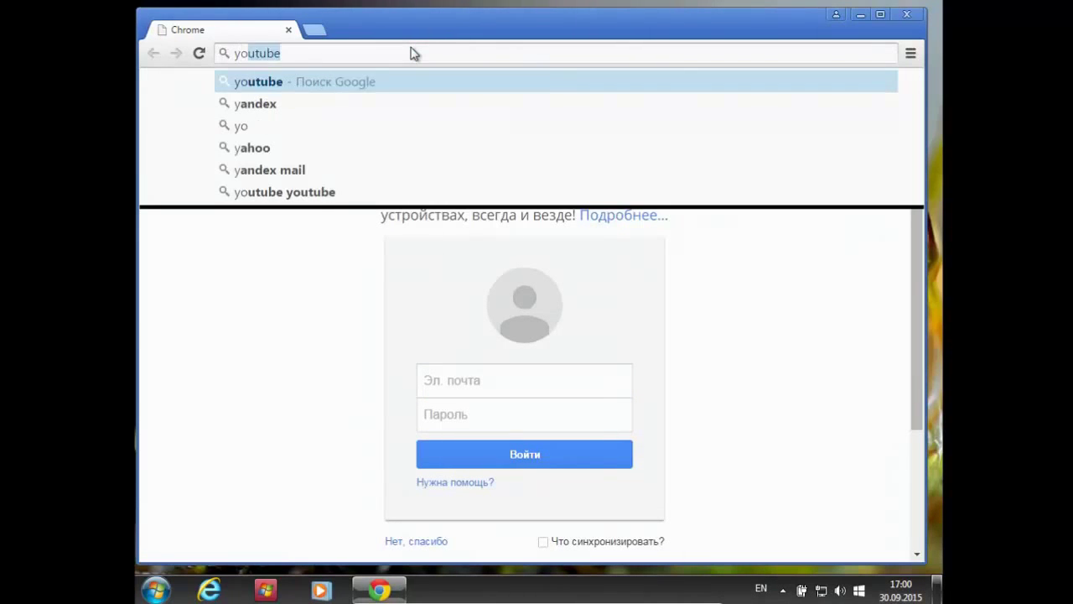
{"action": "type", "text": ".c"}
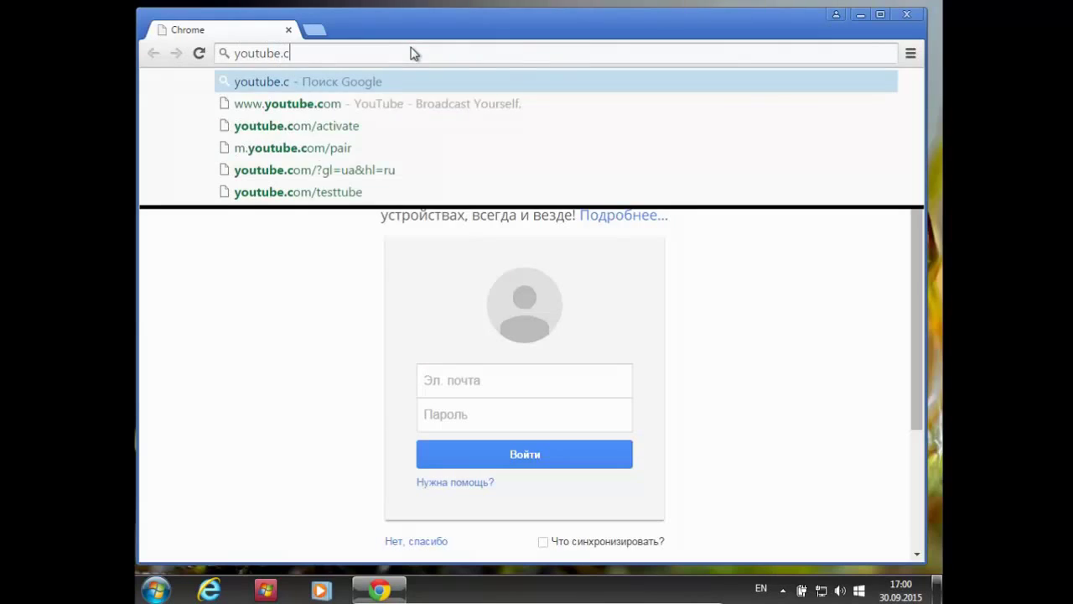
{"action": "type", "text": "om/d"}
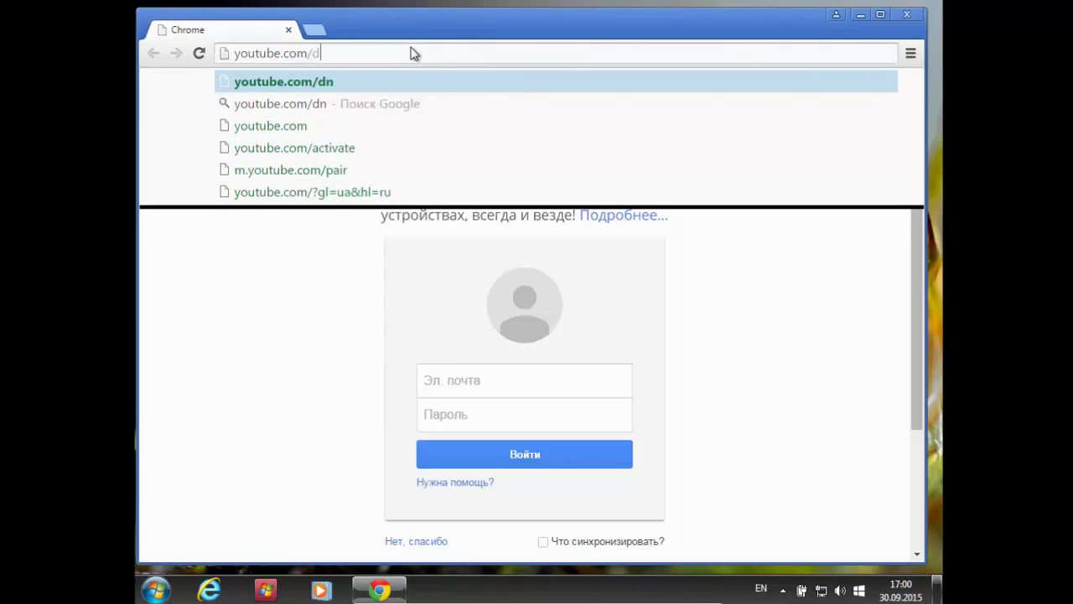
{"action": "type", "text": "anil637"}
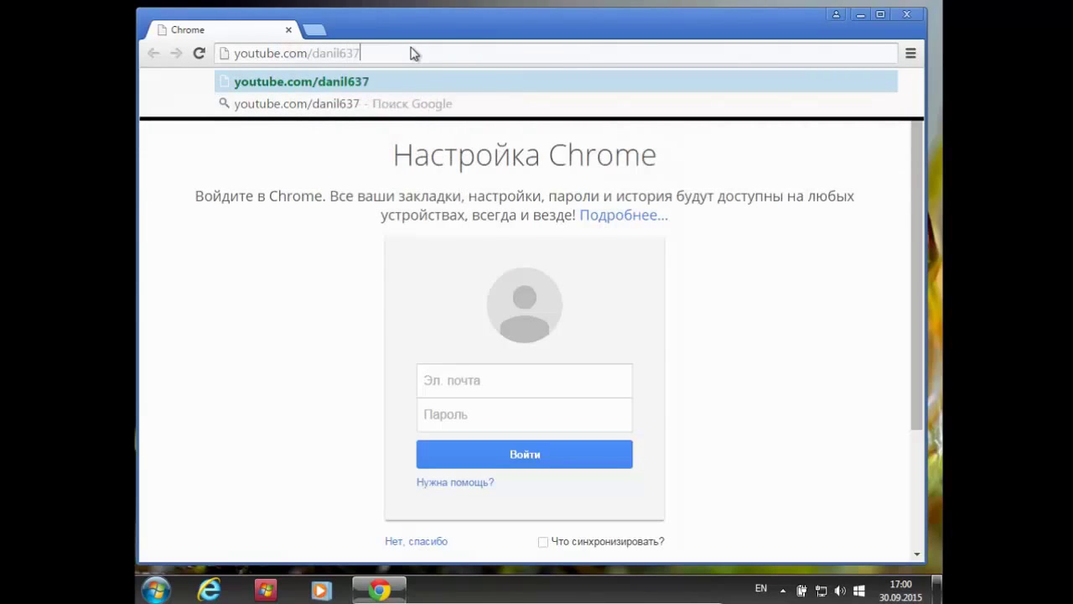
{"action": "key", "text": "Return"}
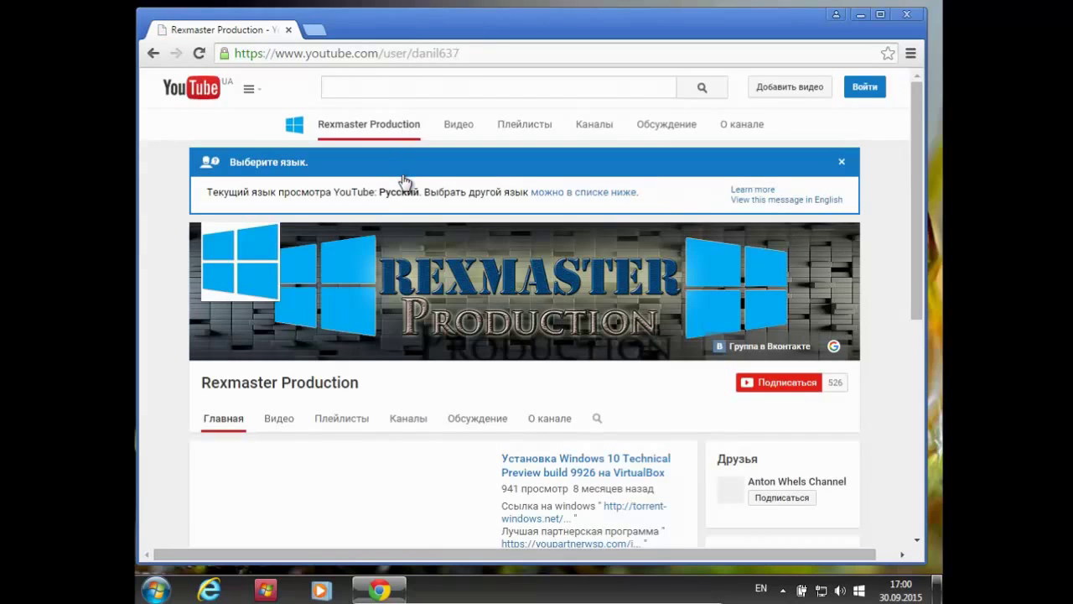
Pause the featured video on the Rexmaster Production channel and open the channel's About page
{"action": "scroll", "coordinate": [403, 181], "scroll_direction": "down", "scroll_amount": 1}
{"action": "scroll", "coordinate": [453, 248], "scroll_direction": "down", "scroll_amount": 1}
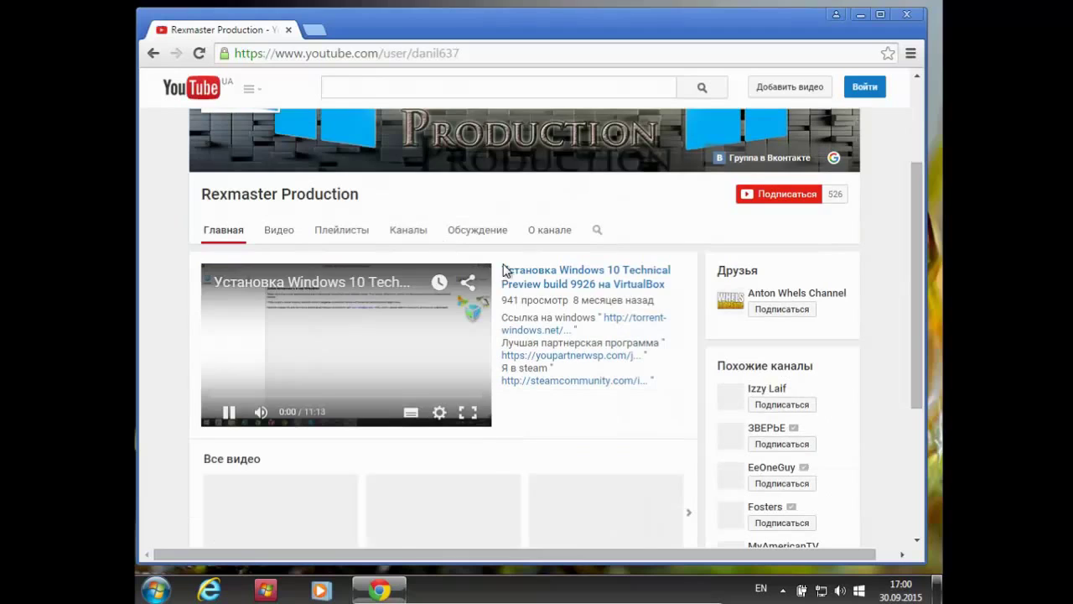
{"action": "left_click", "coordinate": [307, 355]}
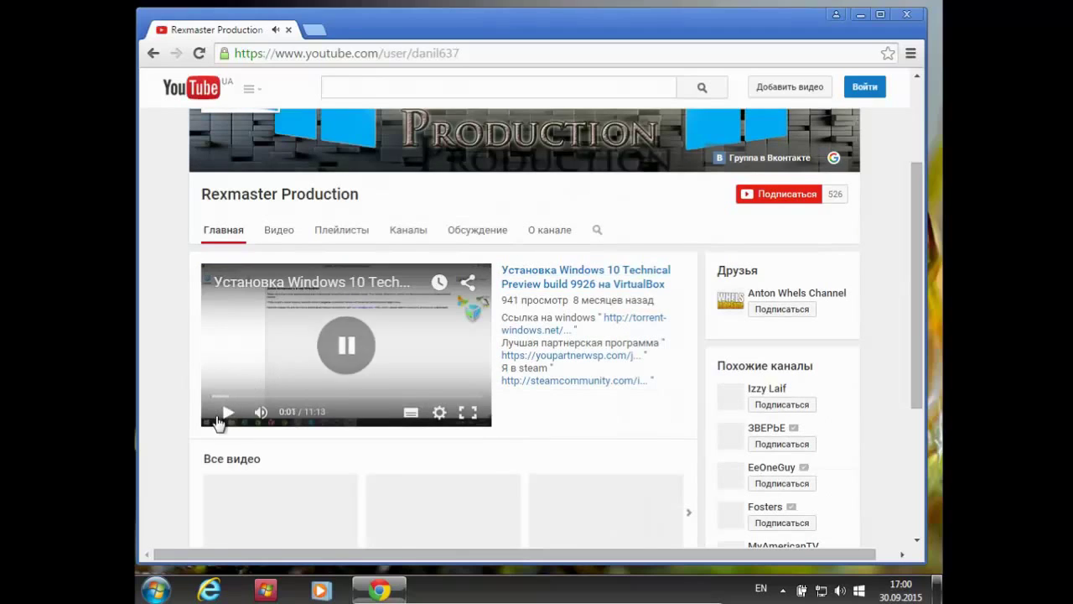
{"action": "left_click", "coordinate": [549, 233]}
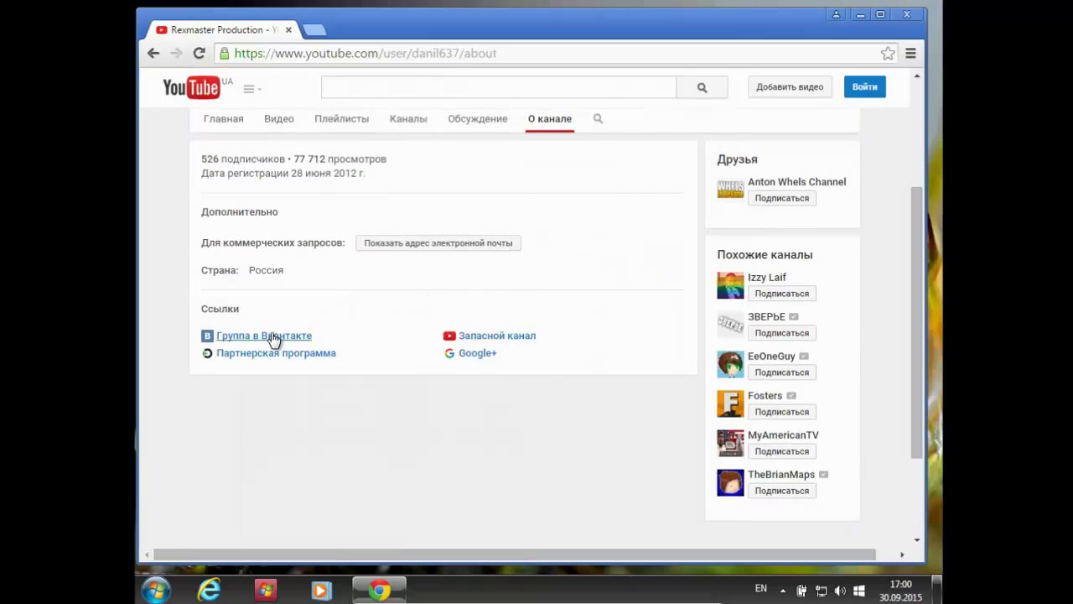
Open the channel's linked VKontakte group and look through its posts
{"action": "left_click", "coordinate": [264, 336]}
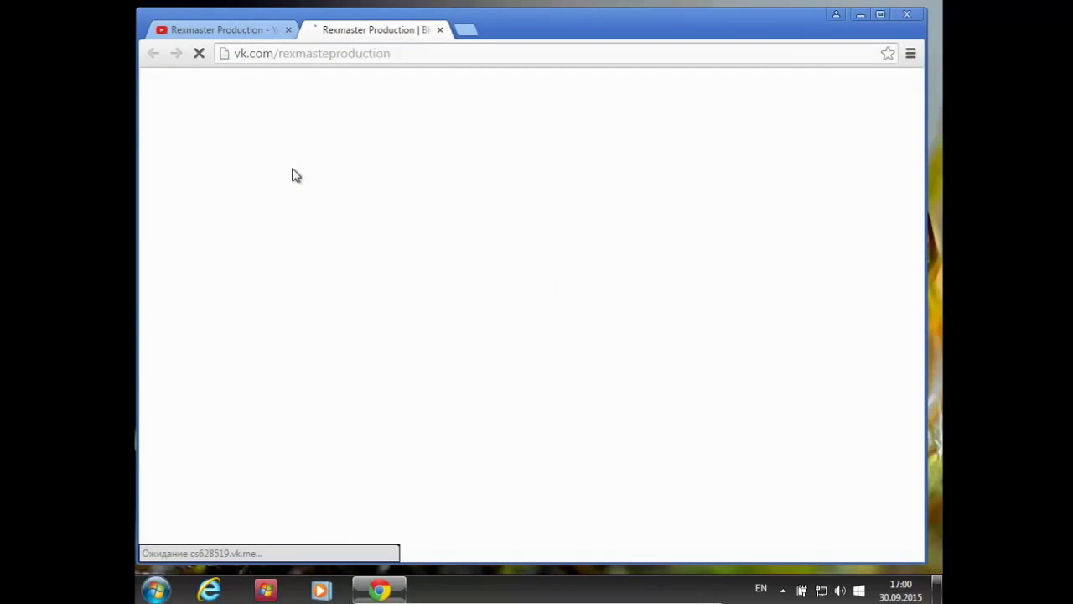
{"action": "scroll", "coordinate": [377, 216], "scroll_direction": "down", "scroll_amount": 3}
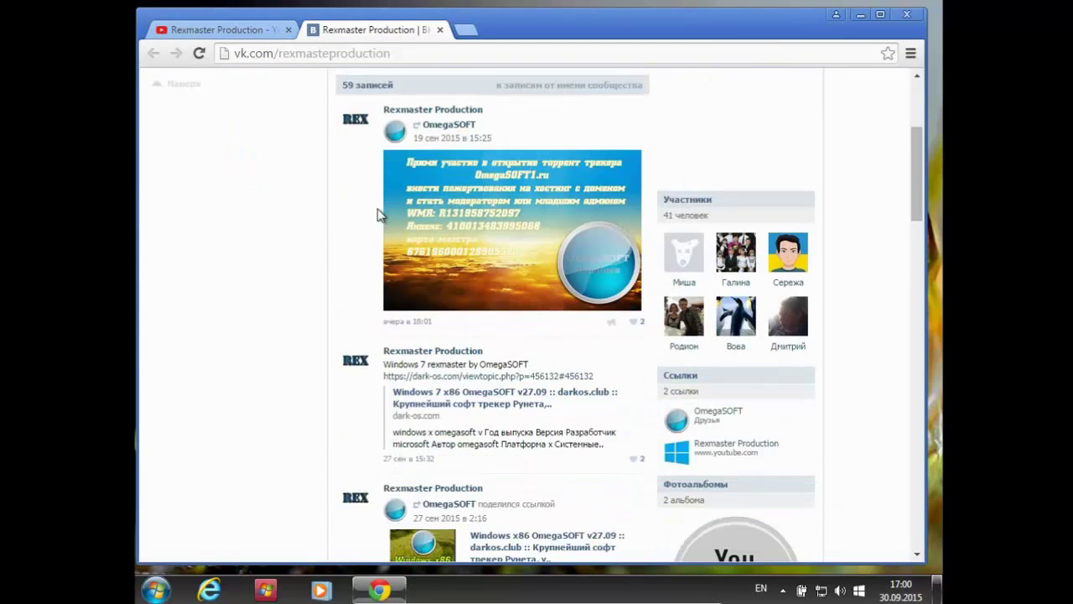
{"action": "scroll", "coordinate": [377, 216], "scroll_direction": "down", "scroll_amount": 1}
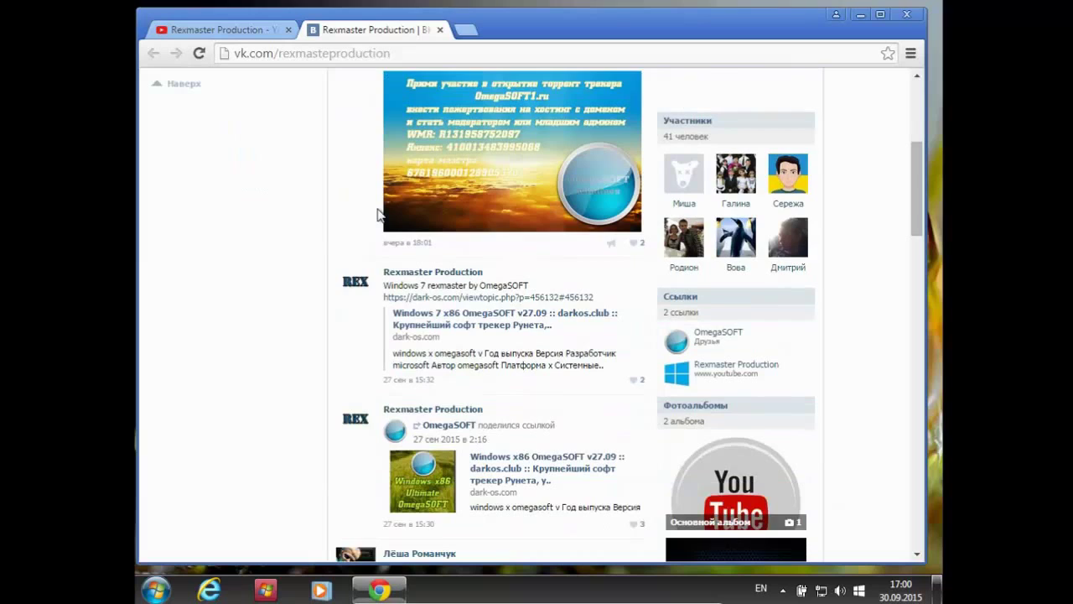
{"action": "scroll", "coordinate": [377, 215], "scroll_direction": "up", "scroll_amount": 2}
{"action": "scroll", "coordinate": [377, 215], "scroll_direction": "down", "scroll_amount": 3}
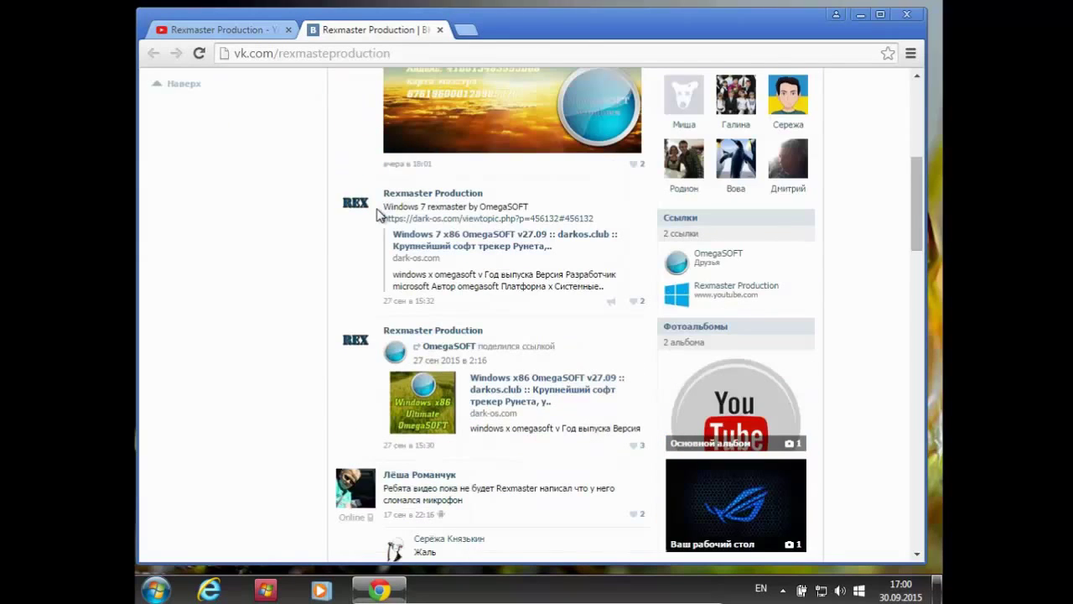
{"action": "scroll", "coordinate": [377, 215], "scroll_direction": "down", "scroll_amount": 1}
{"action": "scroll", "coordinate": [376, 216], "scroll_direction": "down", "scroll_amount": 5}
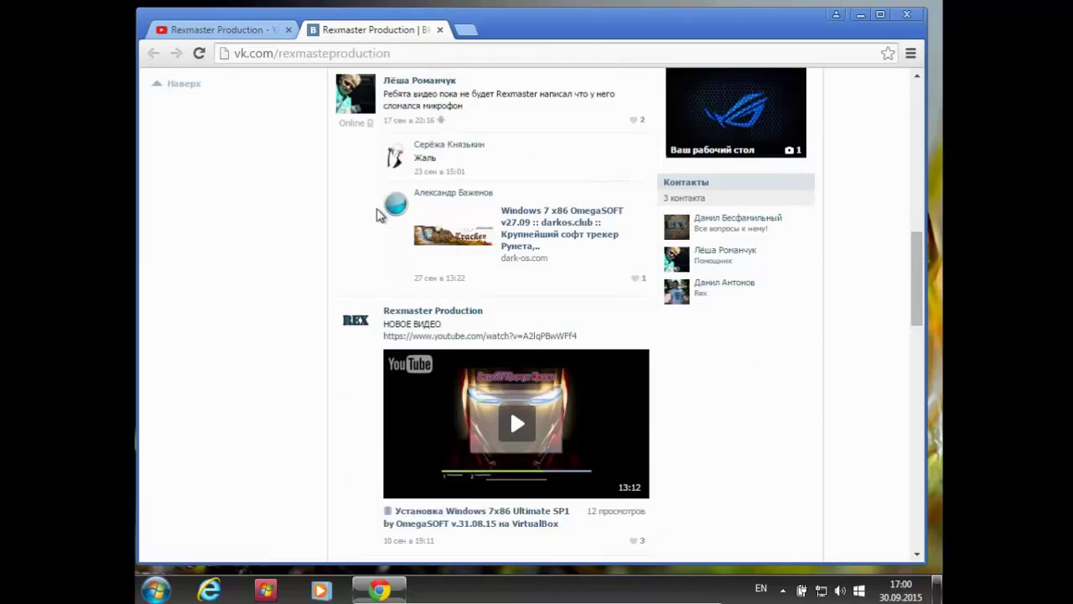
{"action": "scroll", "coordinate": [373, 215], "scroll_direction": "up", "scroll_amount": 8}
{"action": "scroll", "coordinate": [373, 215], "scroll_direction": "up", "scroll_amount": 3}
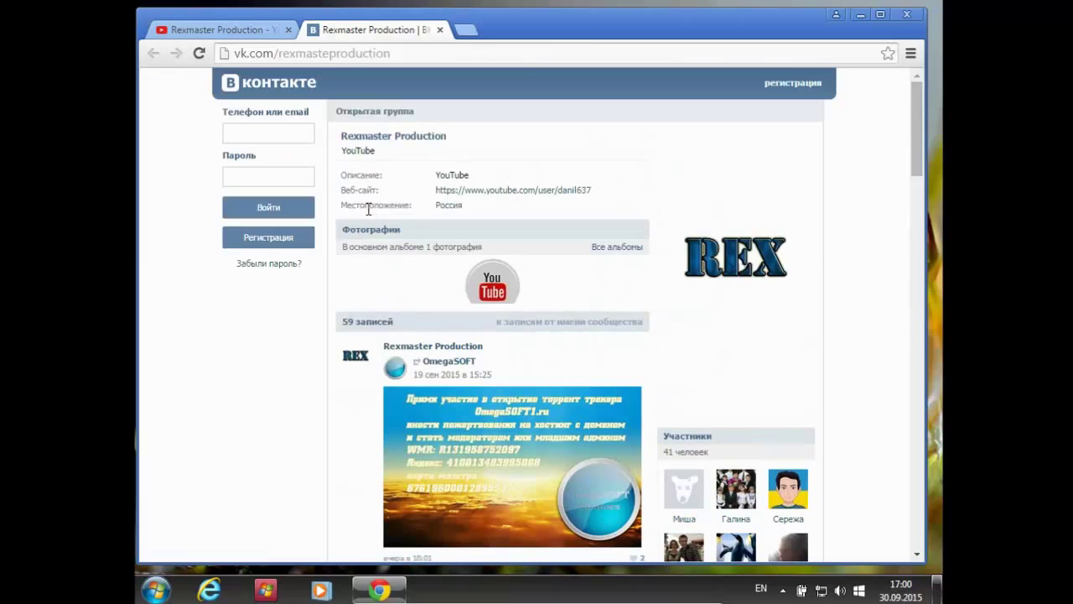
Open the YouTube channel from the group's website link, and close the browser after viewing it
{"action": "left_click", "coordinate": [457, 191]}
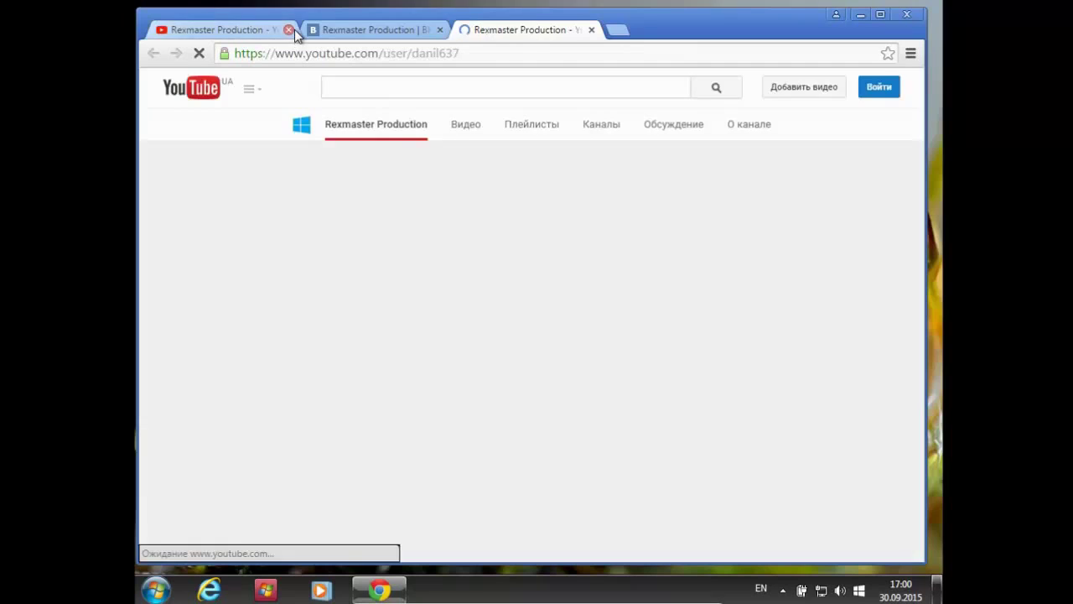
{"action": "left_click", "coordinate": [288, 29]}
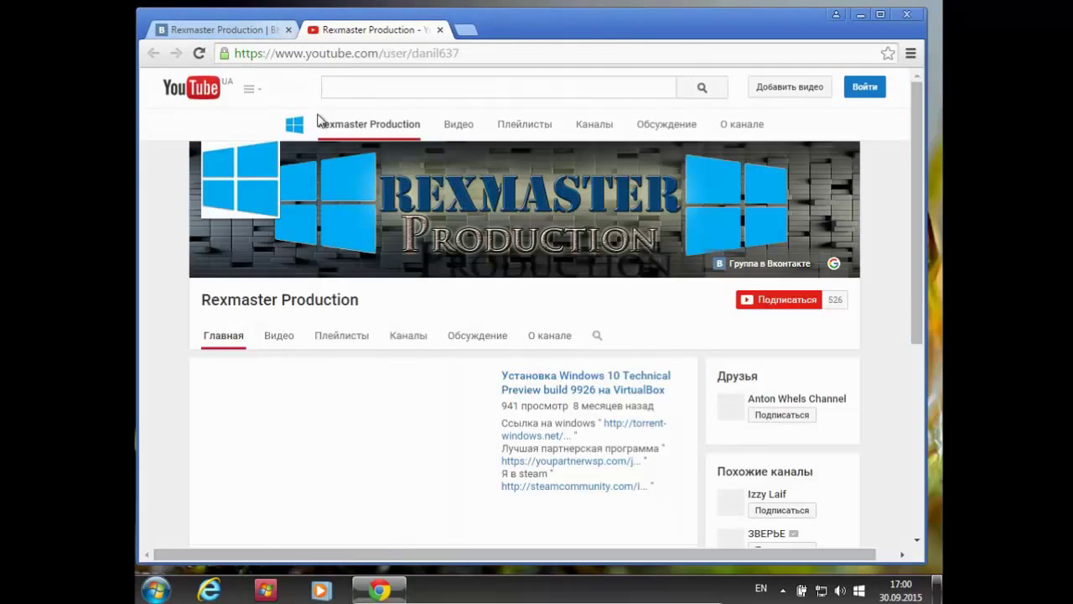
{"action": "scroll", "coordinate": [923, 42], "scroll_direction": "down", "scroll_amount": 1}
{"action": "left_click", "coordinate": [910, 14]}
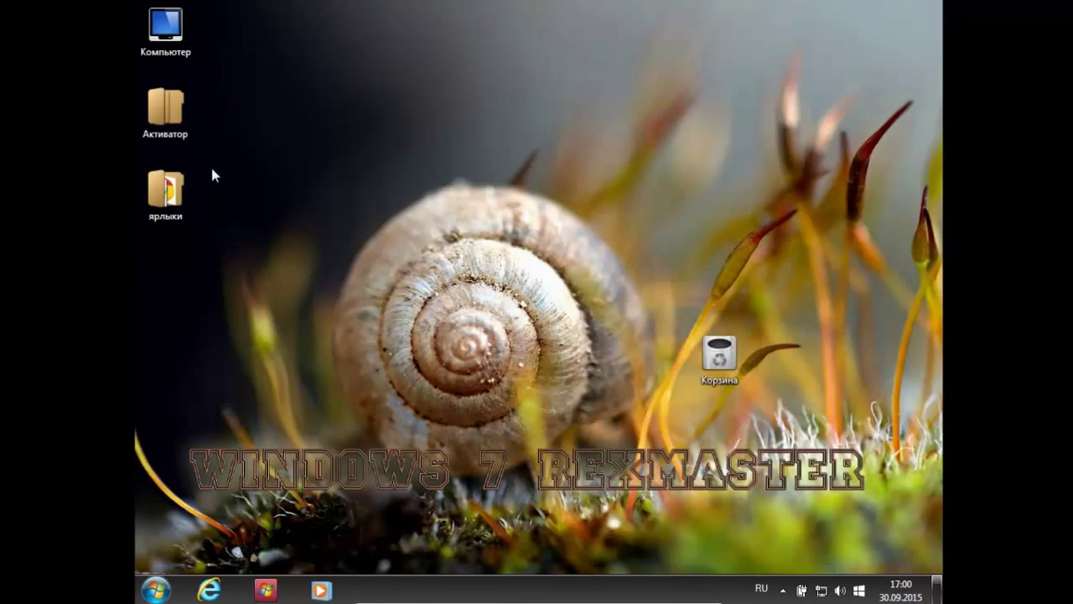
Inspect the WINDOWS LOADER 2.2.1 BY DAZ and KMSAUTO NET 1.0.8 PORTABLE folders inside the Активатор desktop folder, and close the window
{"action": "double_click", "coordinate": [164, 107]}
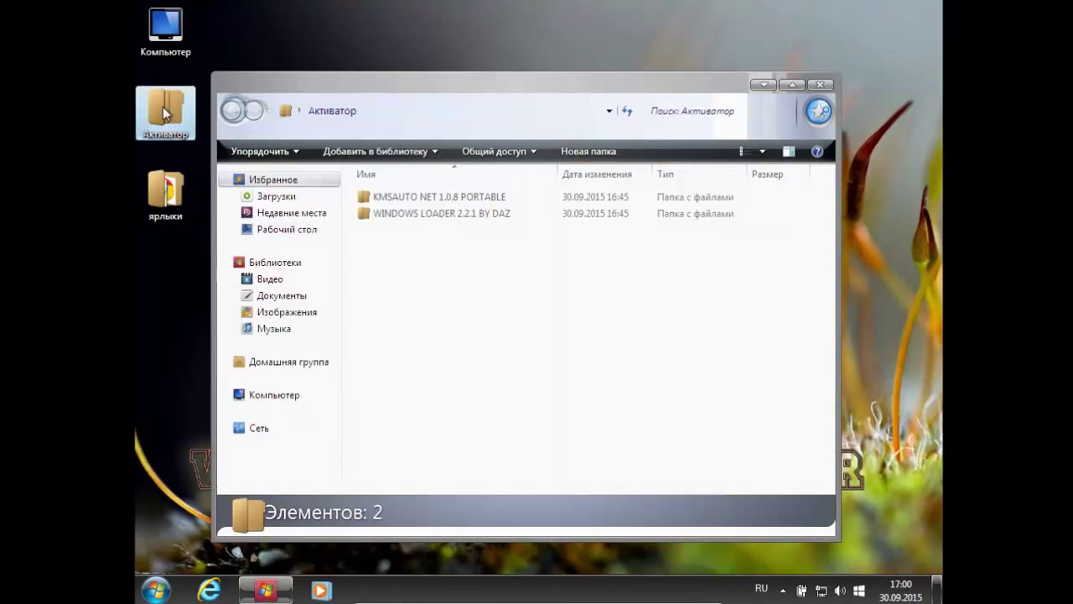
{"action": "double_click", "coordinate": [386, 215]}
{"action": "left_click", "coordinate": [232, 111]}
{"action": "double_click", "coordinate": [413, 198]}
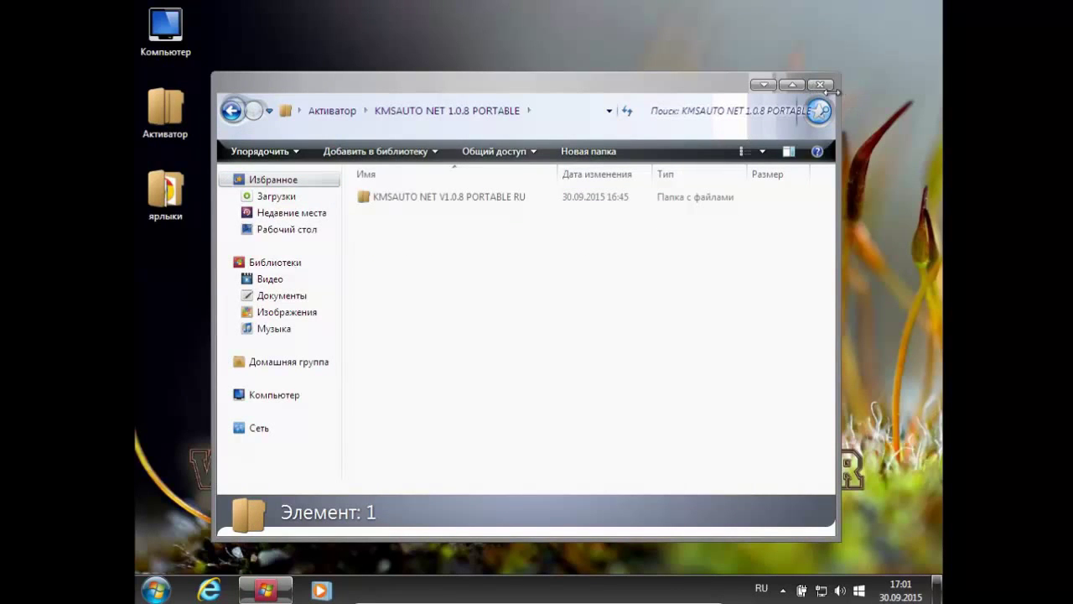
{"action": "left_click", "coordinate": [820, 85]}
Inspect the program shortcuts inside the ярлыки desktop folder, and close its window
{"action": "double_click", "coordinate": [176, 195]}
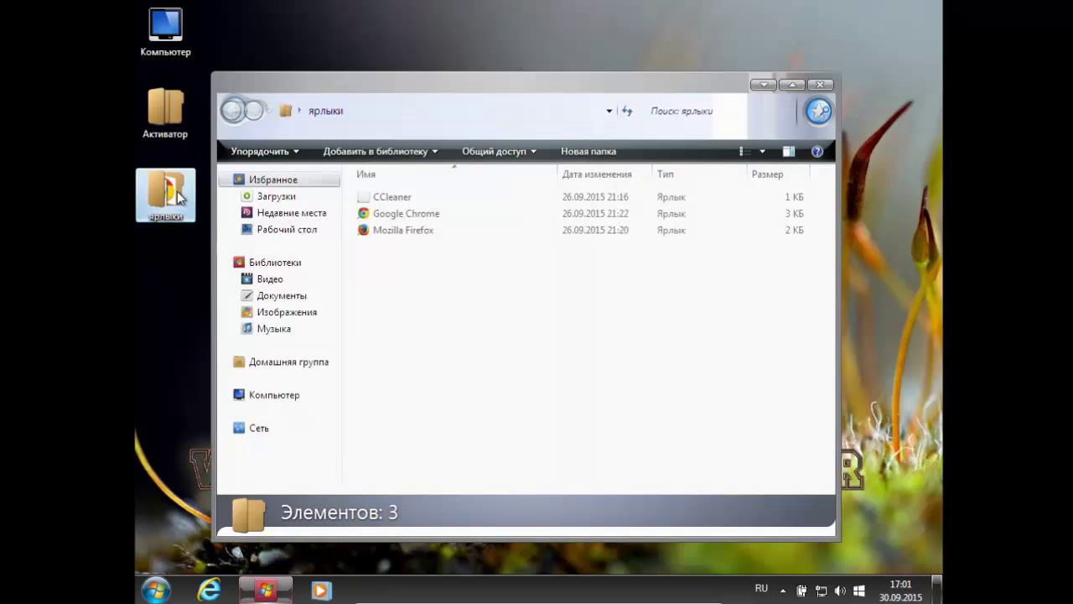
{"action": "left_click_drag", "start_coordinate": [446, 265], "coordinate": [503, 311]}
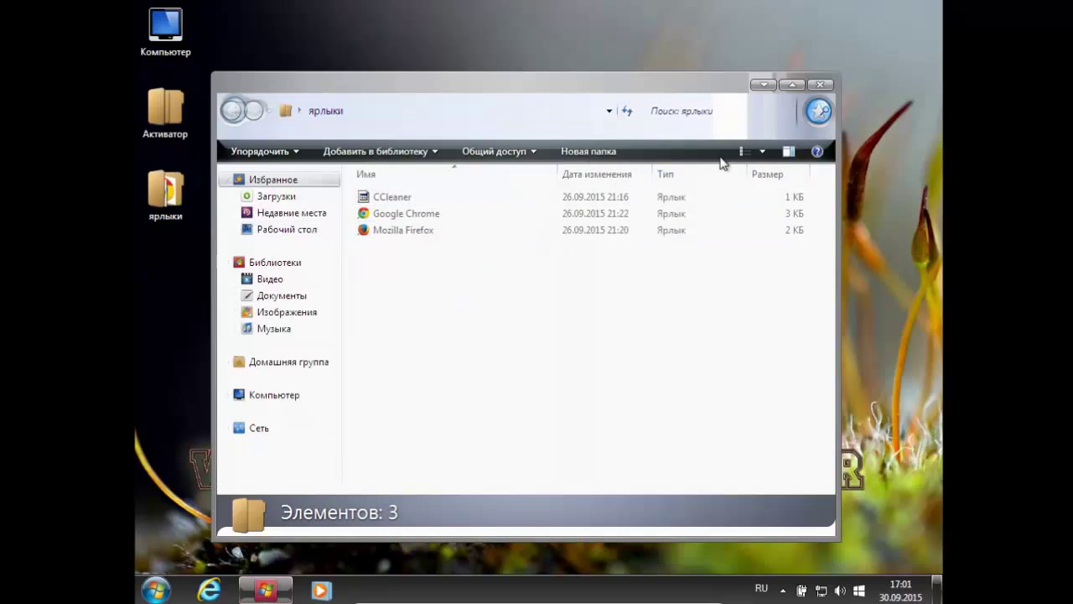
{"action": "left_click", "coordinate": [825, 85]}
View the Get Windows 10 (Получить Windows 10) upgrade offer, and close it
{"action": "left_click_drag", "start_coordinate": [542, 262], "coordinate": [495, 415]}
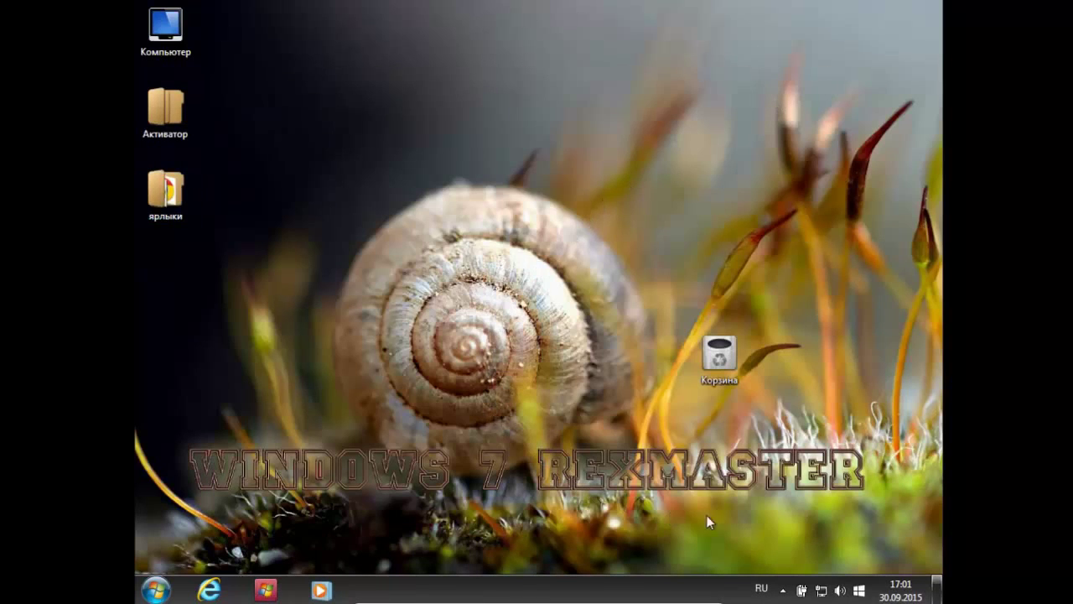
{"action": "left_click", "coordinate": [858, 591]}
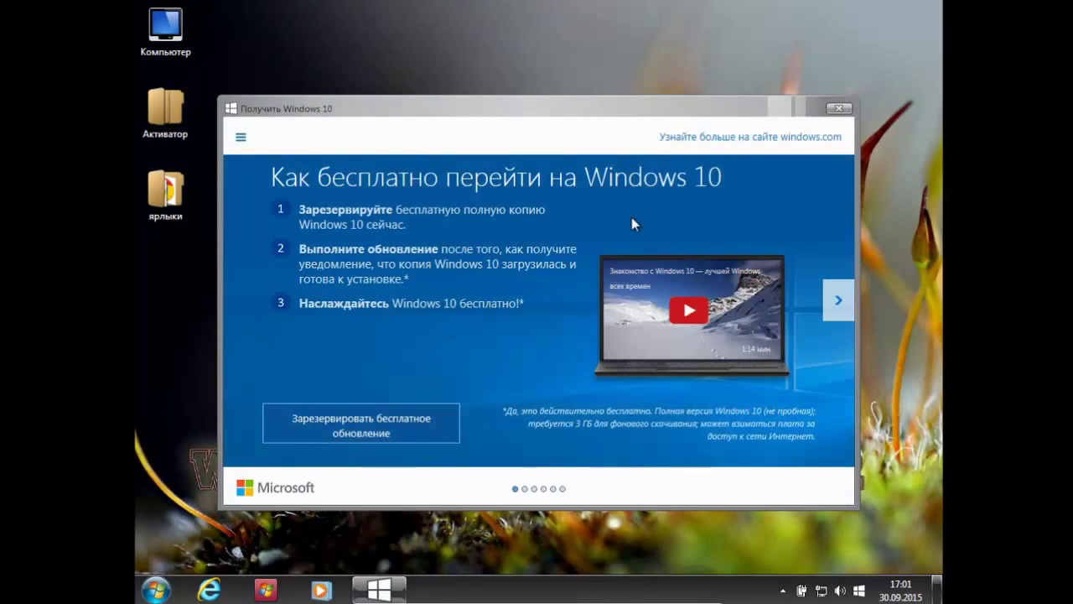
{"action": "left_click", "coordinate": [838, 108]}
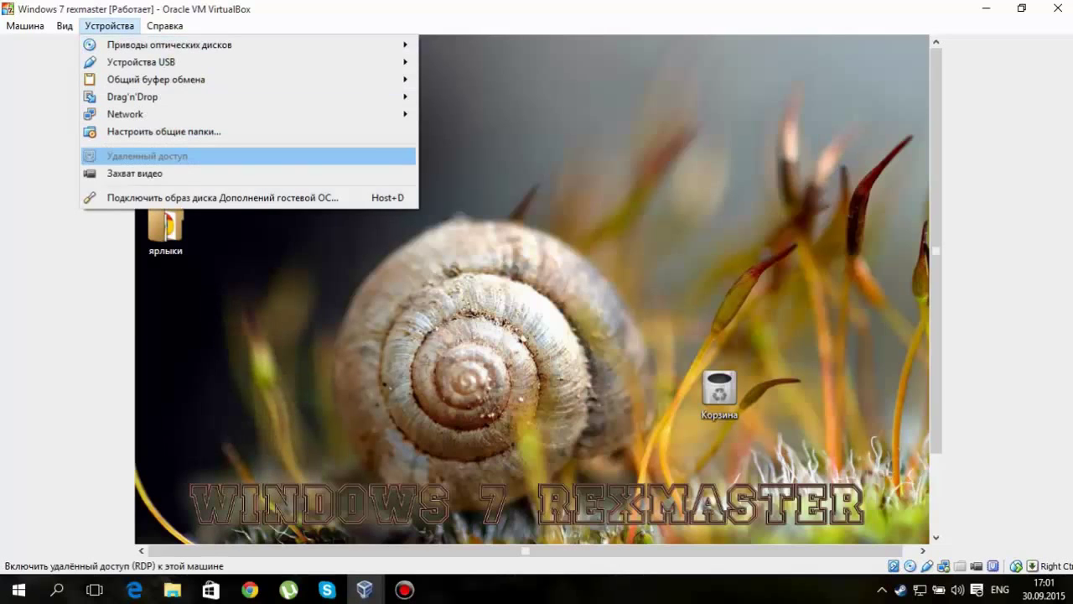
Mount the Guest Additions disc image in the virtual machine and return it to full-screen mode
{"action": "left_click", "coordinate": [260, 198]}
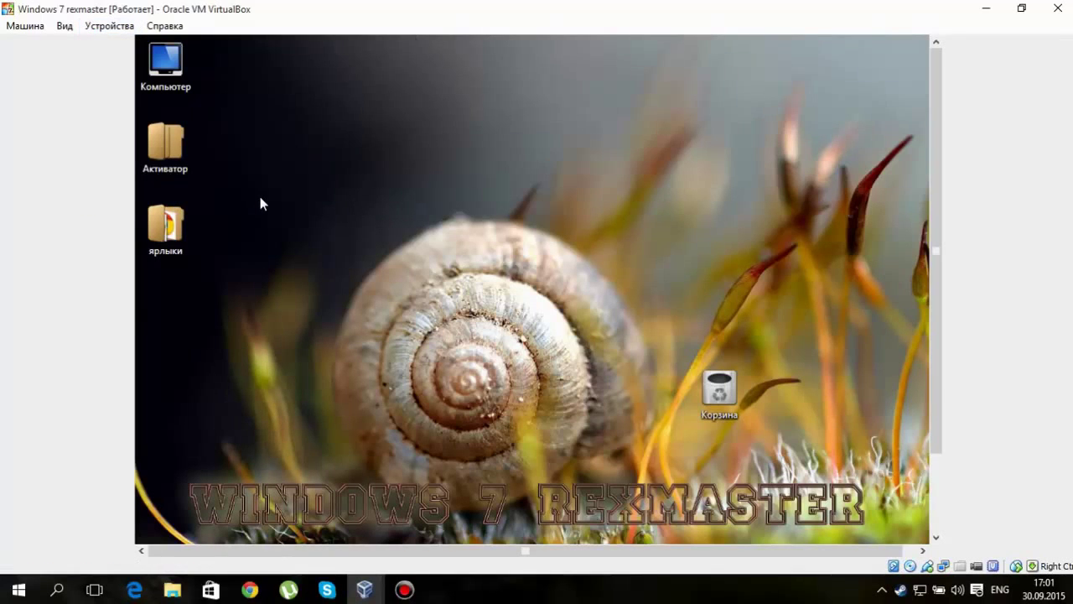
{"action": "left_click", "coordinate": [65, 25]}
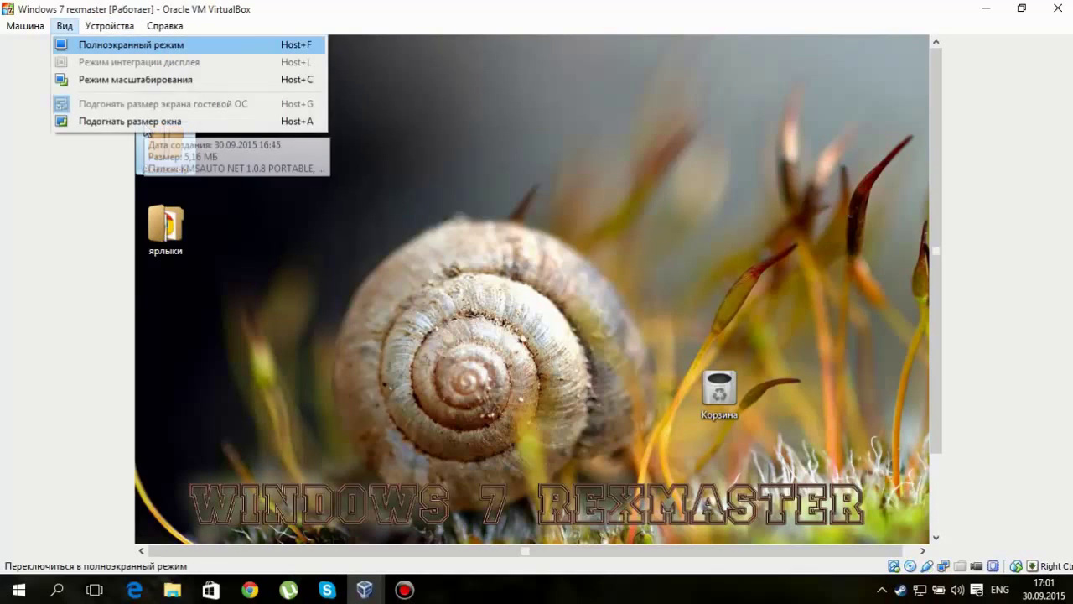
{"action": "left_click", "coordinate": [95, 43]}
Launch VBoxWindowsAdditions from the VirtualBox Guest Additions CD (D:), close the folder window, and accept the default destination folder in the setup wizard
{"action": "double_click", "coordinate": [165, 30]}
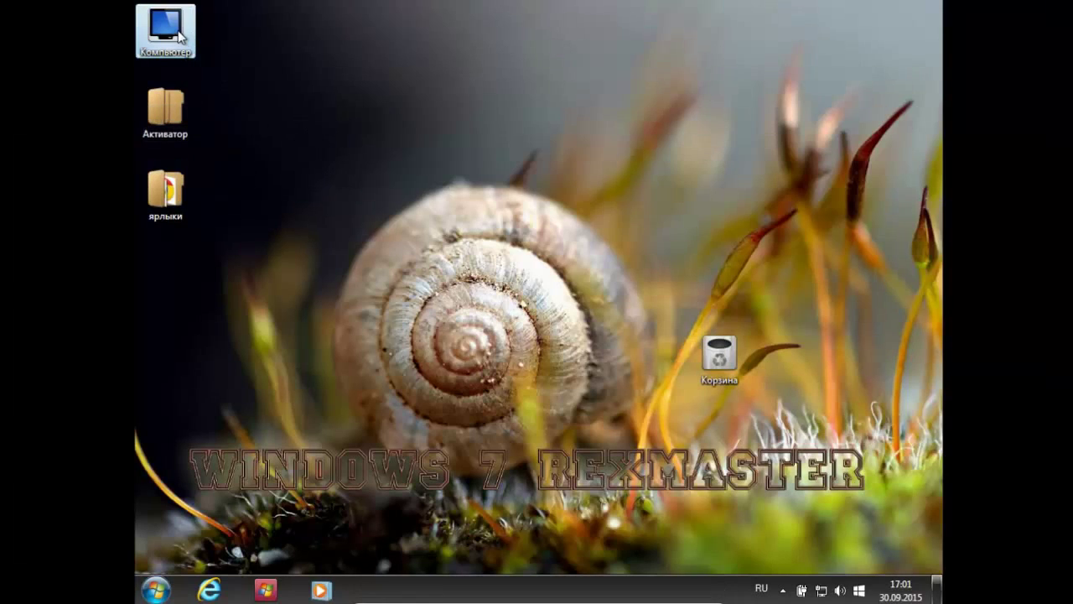
{"action": "double_click", "coordinate": [419, 277]}
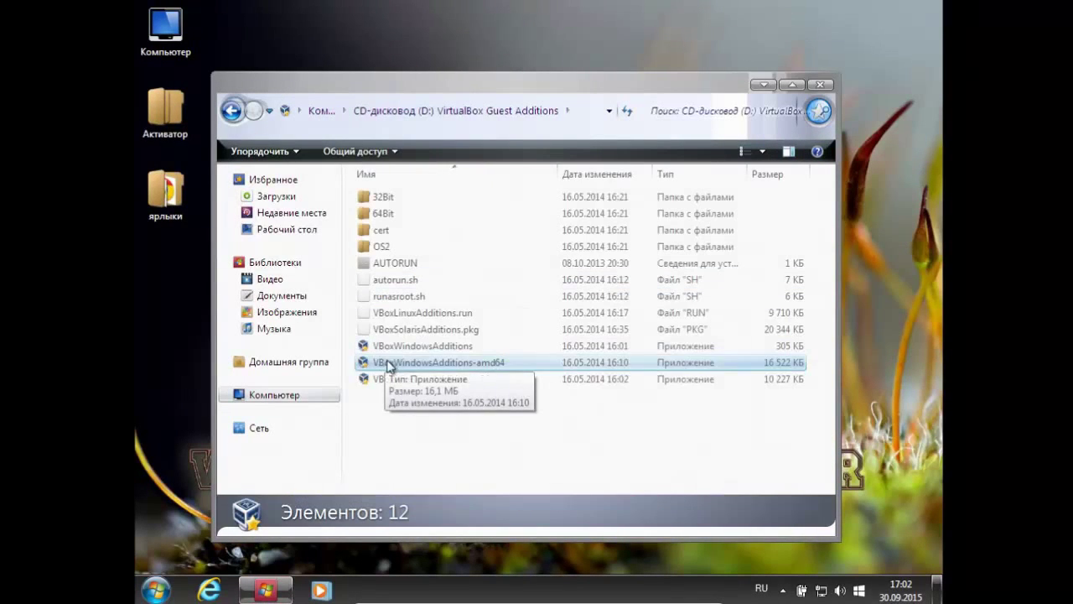
{"action": "double_click", "coordinate": [428, 346]}
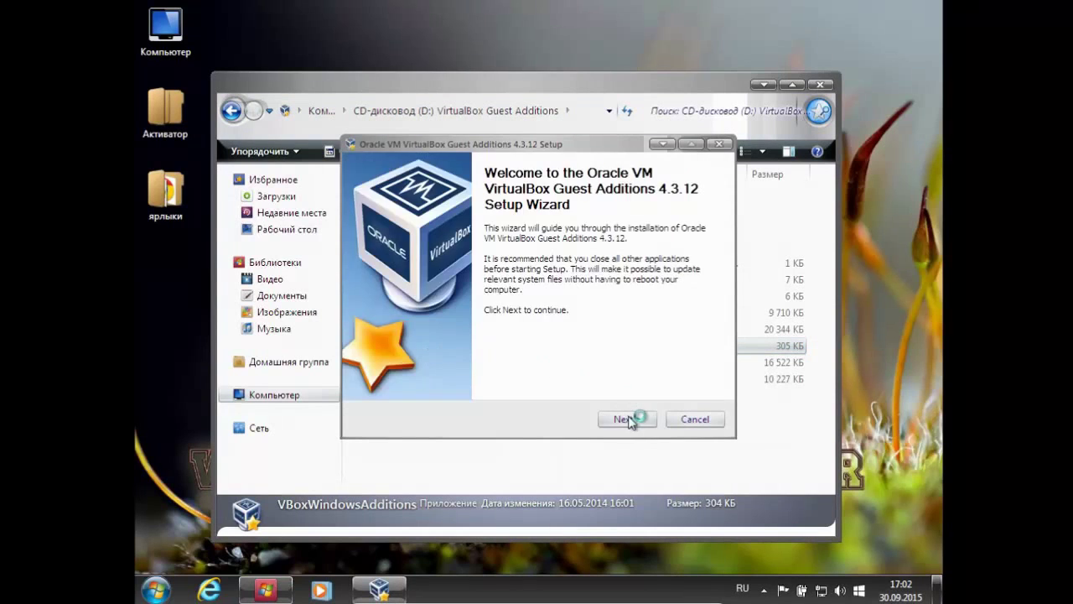
{"action": "left_click", "coordinate": [629, 418]}
{"action": "left_click", "coordinate": [831, 86]}
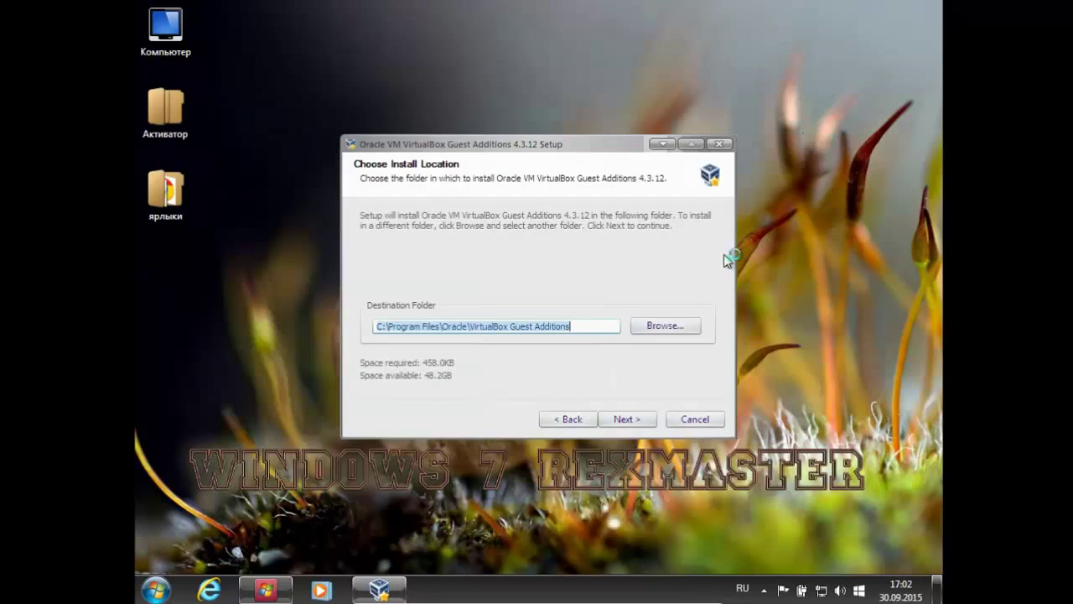
{"action": "left_click", "coordinate": [627, 418]}
{"action": "left_click", "coordinate": [492, 282]}
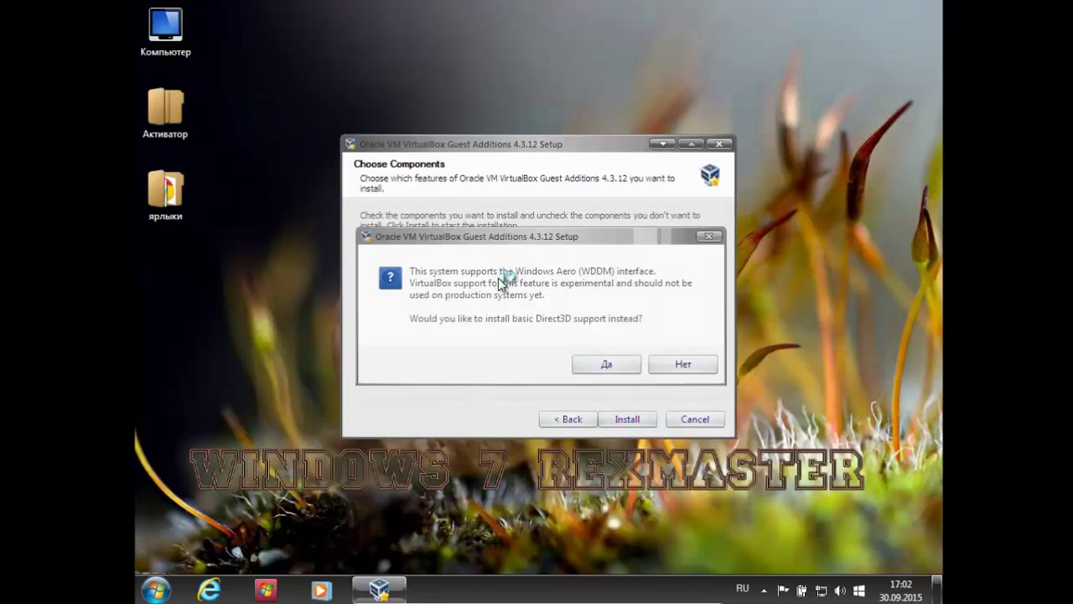
{"action": "left_click", "coordinate": [594, 367]}
{"action": "left_click", "coordinate": [679, 347]}
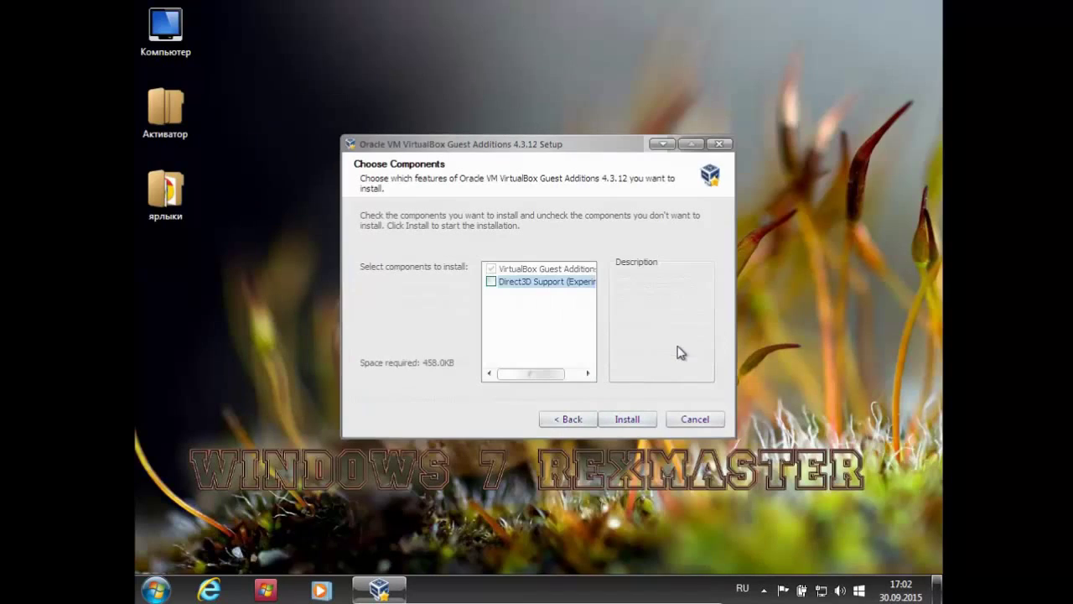
Include Direct3D Support in the Guest Additions components, decline the basic Direct3D alternative, and start the installation
{"action": "left_click", "coordinate": [492, 282]}
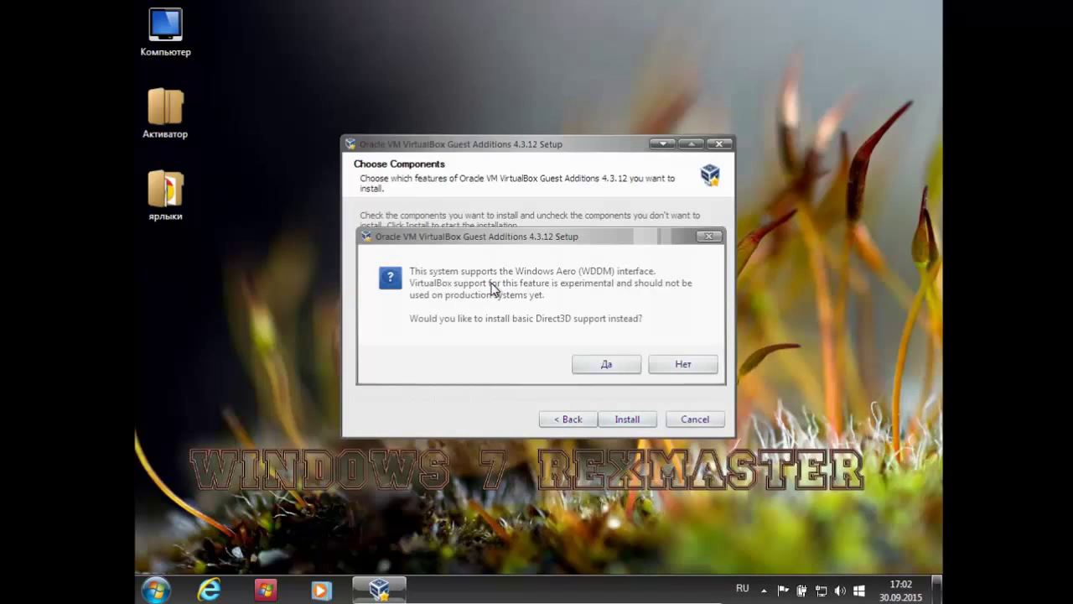
{"action": "left_click", "coordinate": [667, 369]}
{"action": "left_click", "coordinate": [667, 371]}
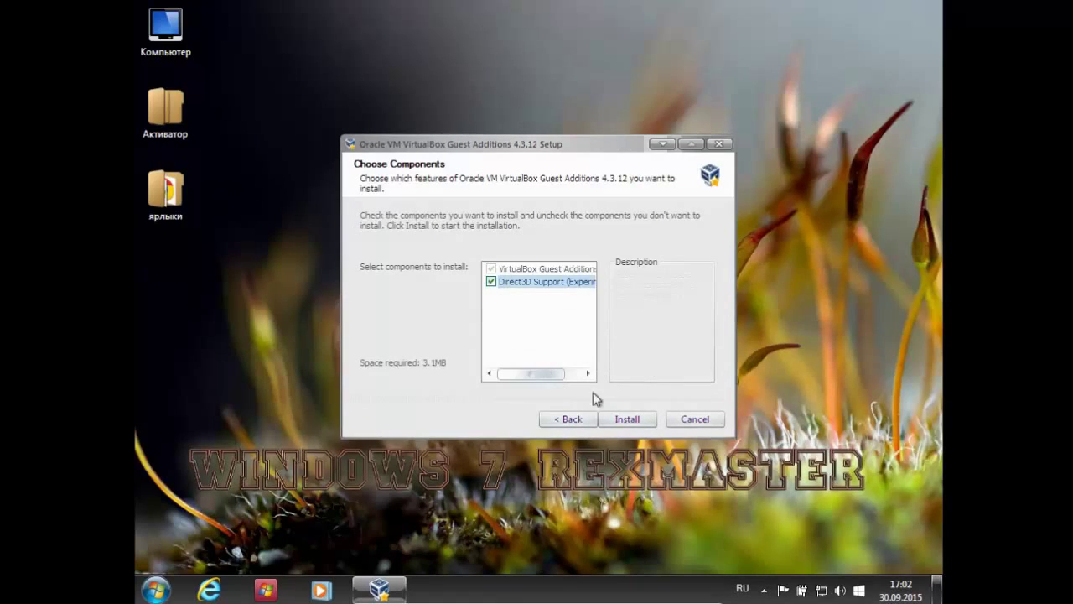
{"action": "left_click", "coordinate": [624, 420]}
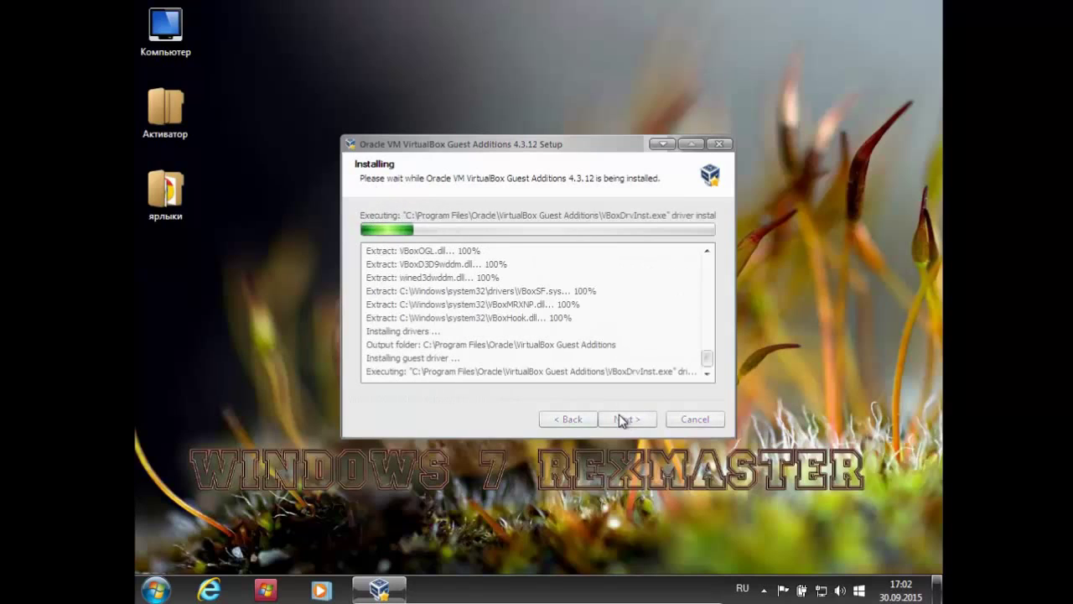
Complete the Guest Additions setup and restart Windows to return to the desktop
{"action": "left_click", "coordinate": [658, 290]}
{"action": "left_click_drag", "start_coordinate": [537, 150], "coordinate": [531, 129]}
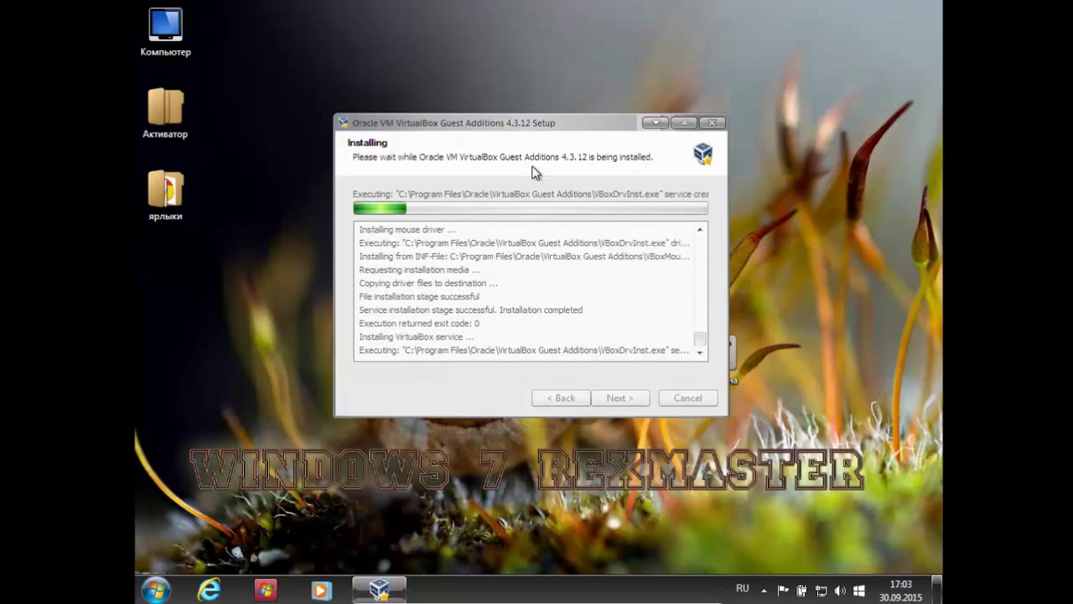
{"action": "left_click", "coordinate": [620, 398]}
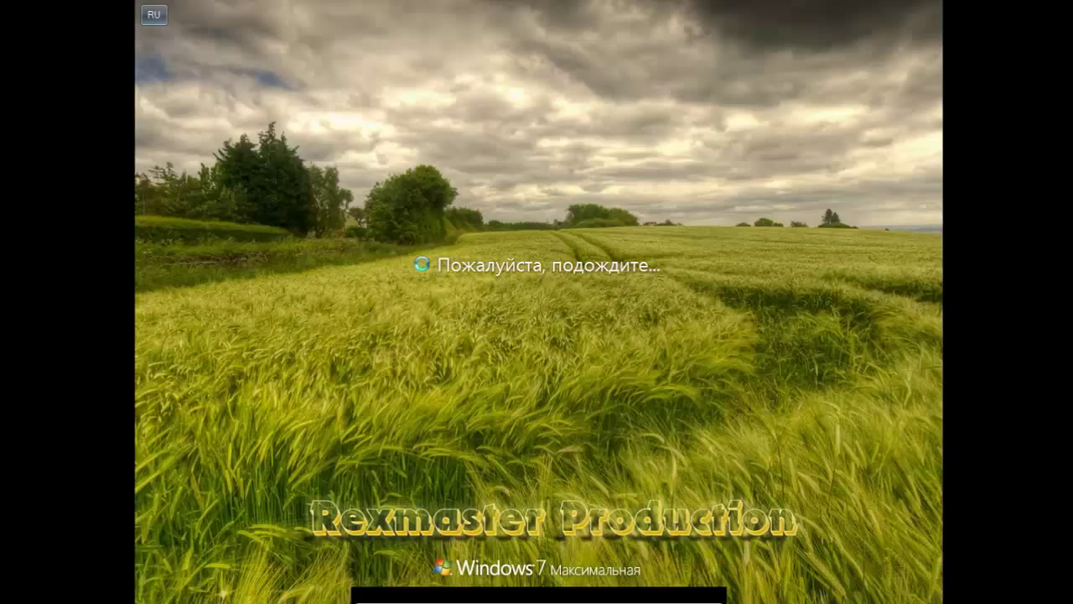
{"action": "key", "text": "Return"}
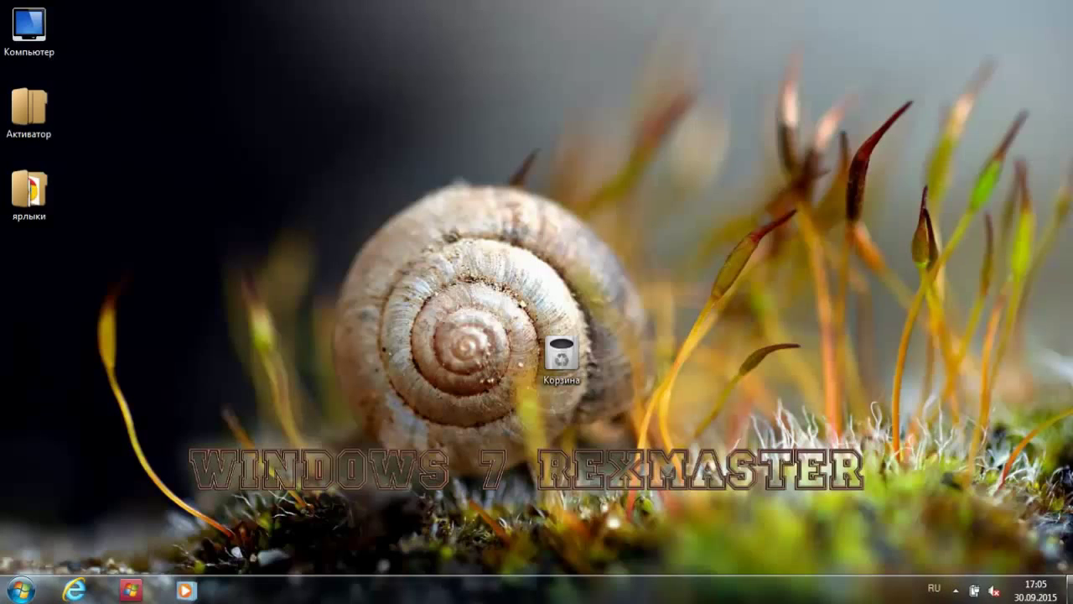
Move the Recycle Bin (Корзина) to the lower-right corner of the desktop
{"action": "left_click_drag", "start_coordinate": [560, 355], "coordinate": [1035, 520]}
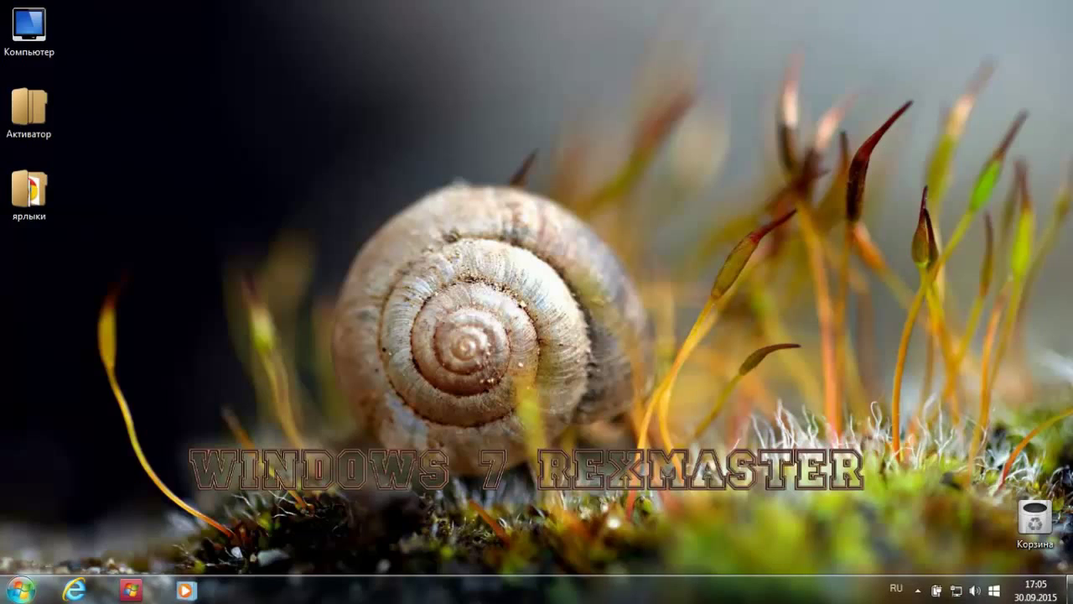
Open Computer (Компьютер), look into local disk C:, go back to the drive overview, and close the window
{"action": "left_click", "coordinate": [20, 589]}
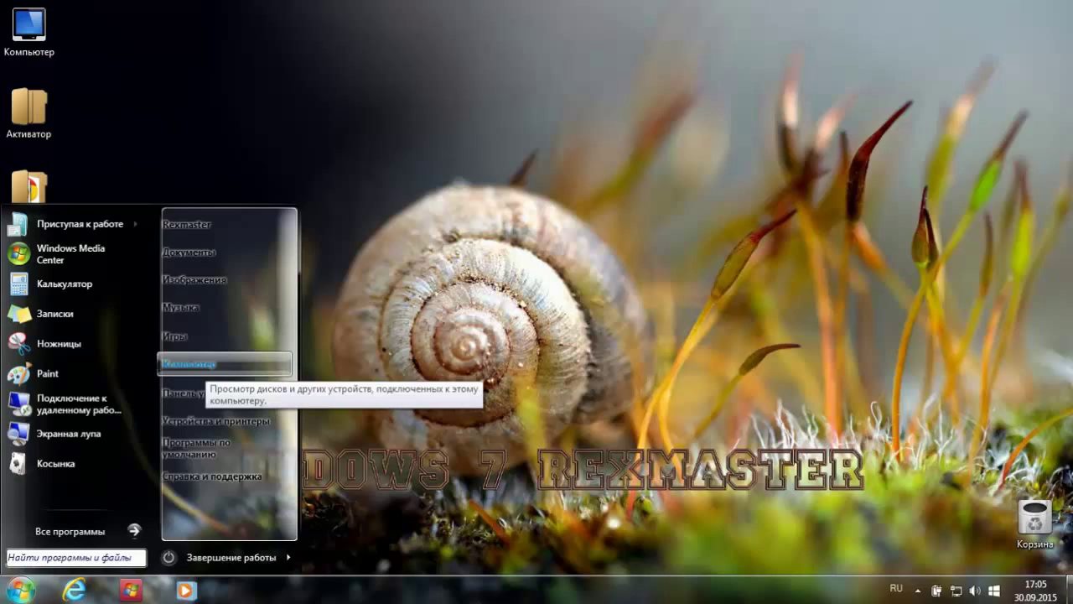
{"action": "left_click", "coordinate": [201, 364]}
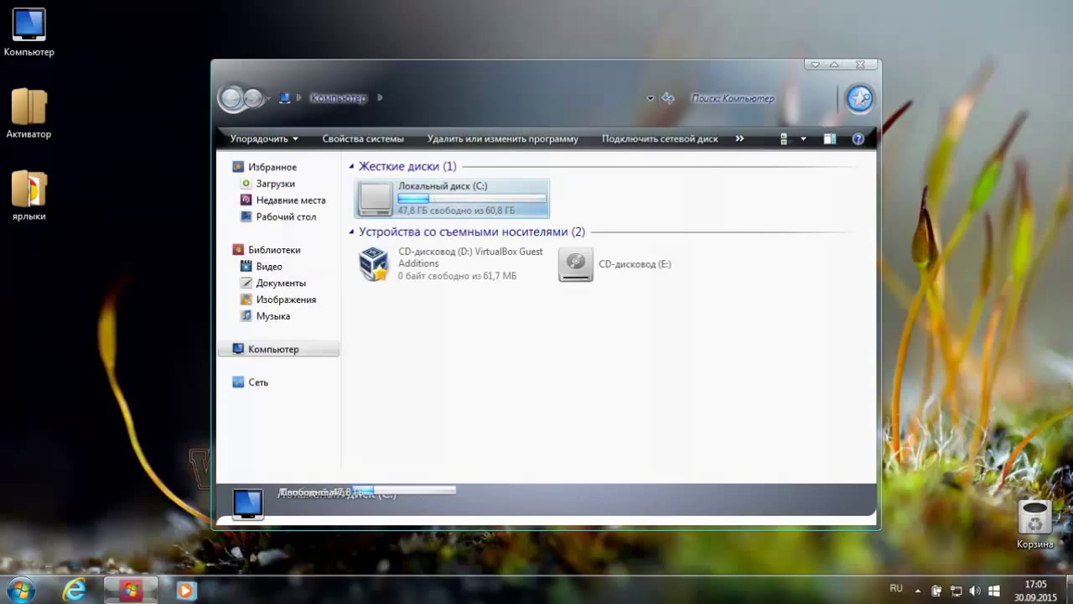
{"action": "double_click", "coordinate": [453, 197]}
{"action": "key", "text": "BackSpace"}
{"action": "left_click", "coordinate": [859, 64]}
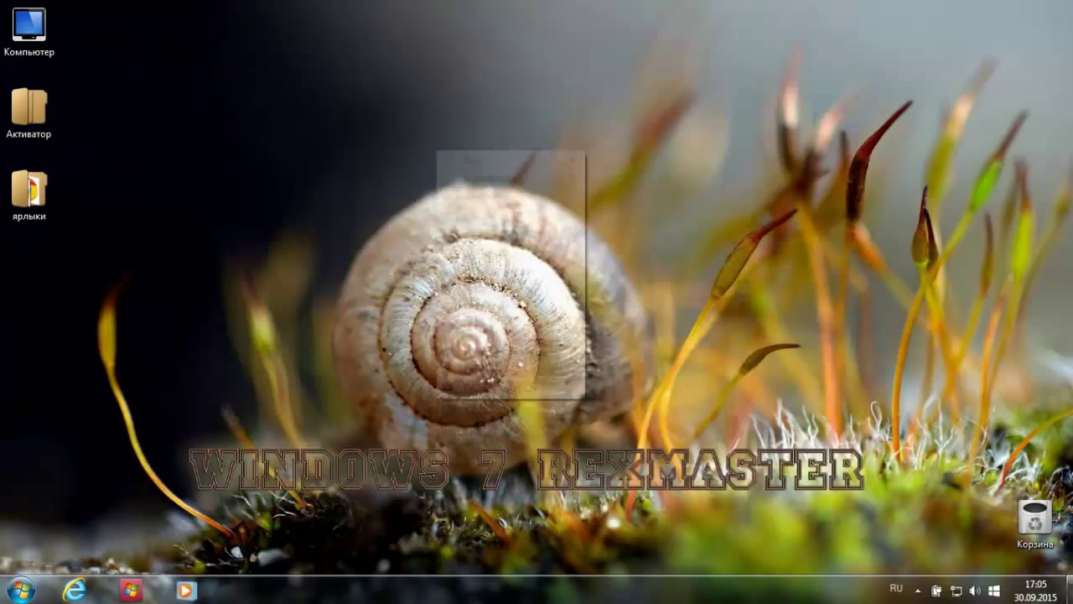
Apply the Windows 7 Aero theme in the desktop personalization settings, and close the window
{"action": "left_click", "coordinate": [469, 387]}
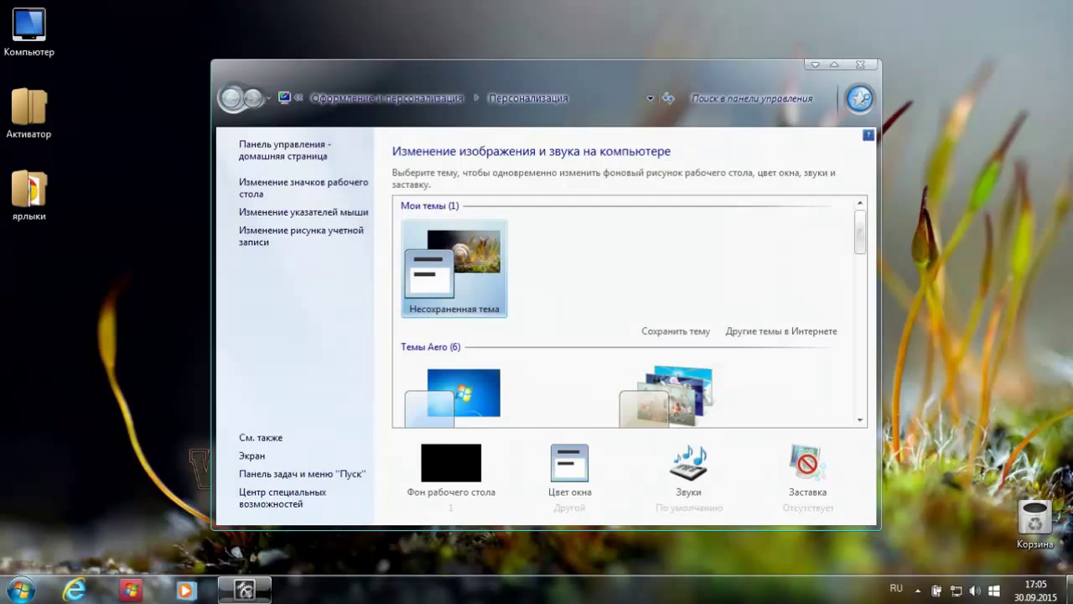
{"action": "scroll", "coordinate": [629, 310], "scroll_direction": "down", "scroll_amount": 1}
{"action": "left_click", "coordinate": [454, 356]}
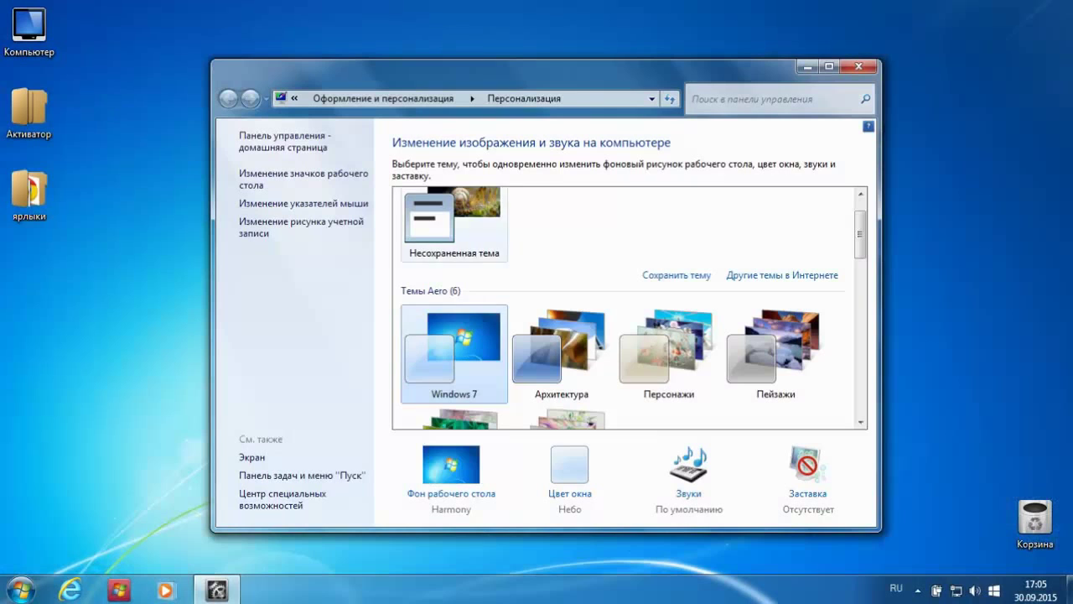
{"action": "left_click", "coordinate": [858, 66]}
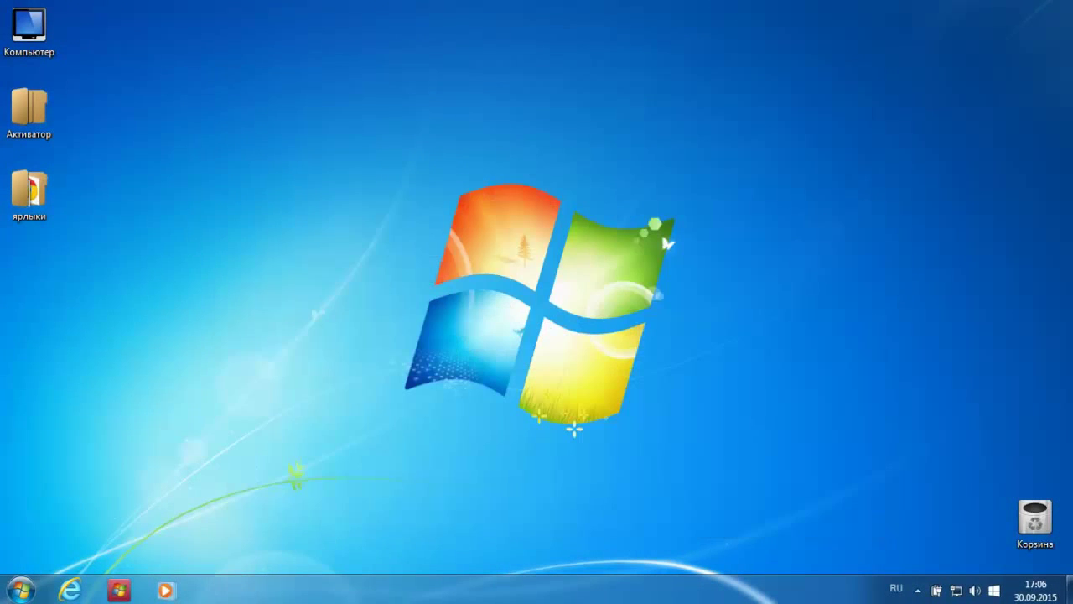
Check how the Computer (Компьютер) window looks under the Windows 7 theme, and close it
{"action": "left_click", "coordinate": [20, 591]}
{"action": "left_click", "coordinate": [280, 386]}
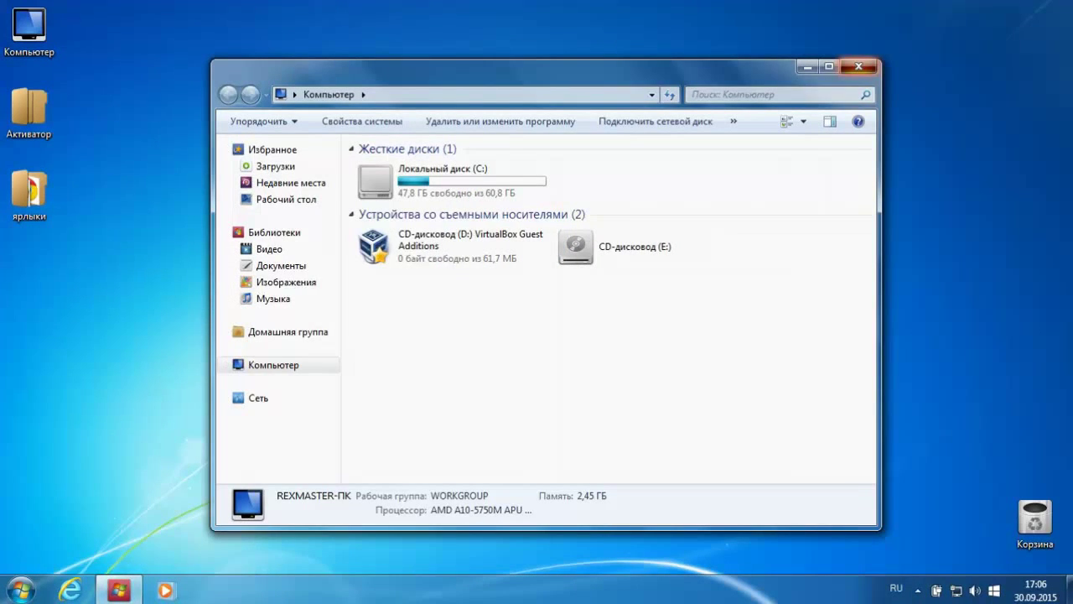
{"action": "left_click", "coordinate": [858, 66]}
Look at the Start menu under the Windows 7 theme, and shut down Windows
{"action": "left_click", "coordinate": [20, 591]}
{"action": "left_click", "coordinate": [20, 590]}
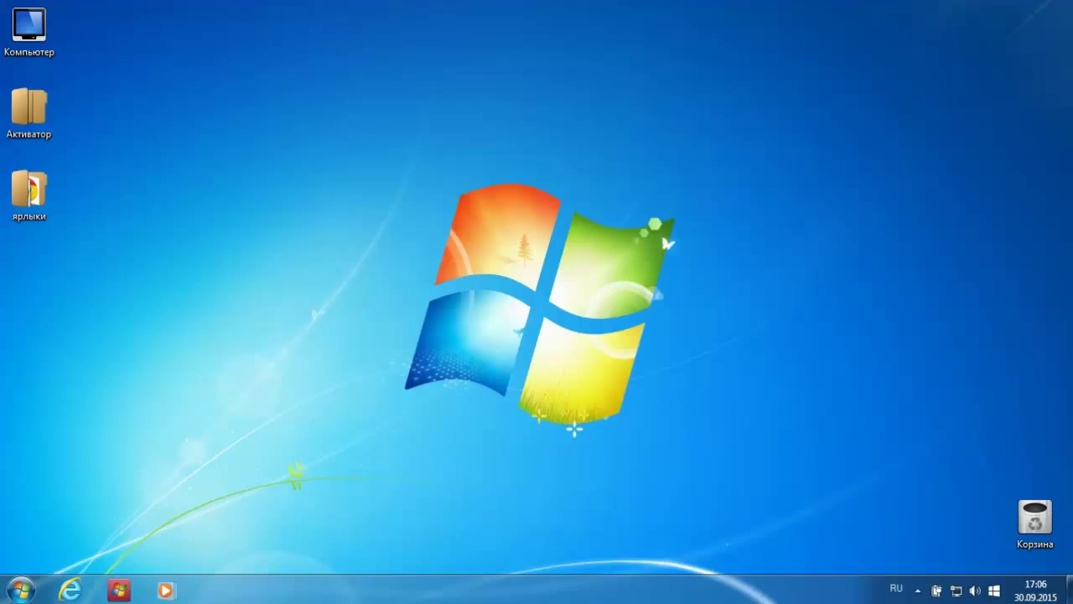
{"action": "left_click", "coordinate": [20, 590]}
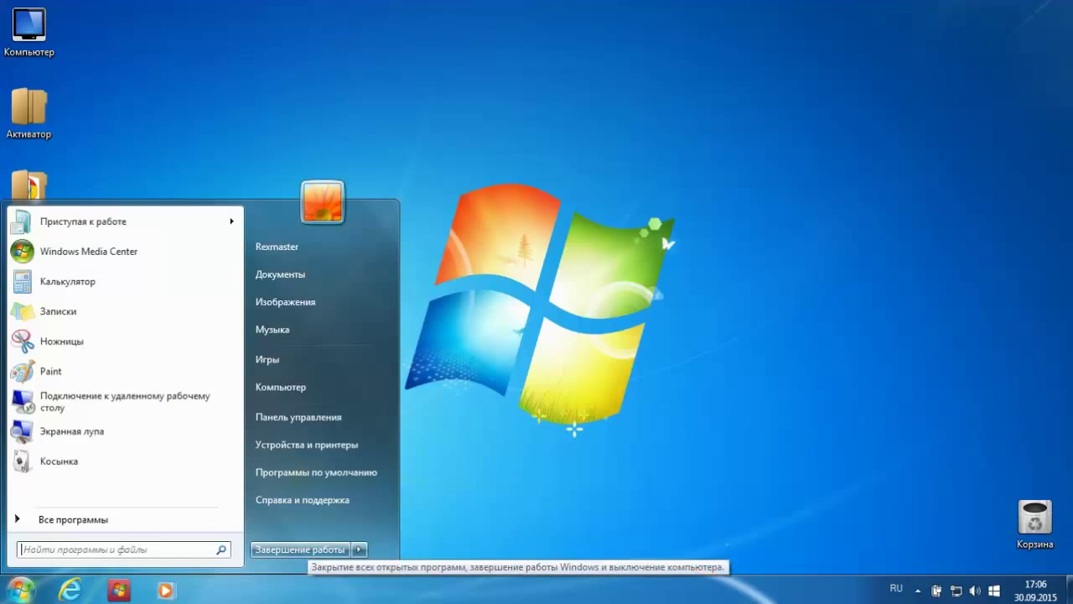
{"action": "left_click", "coordinate": [299, 549]}
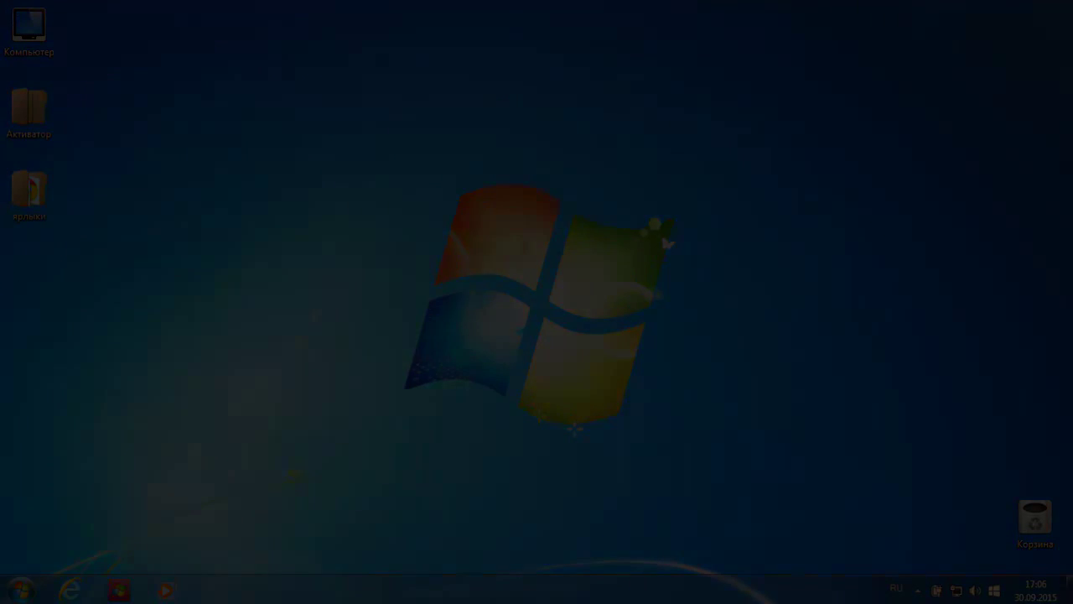